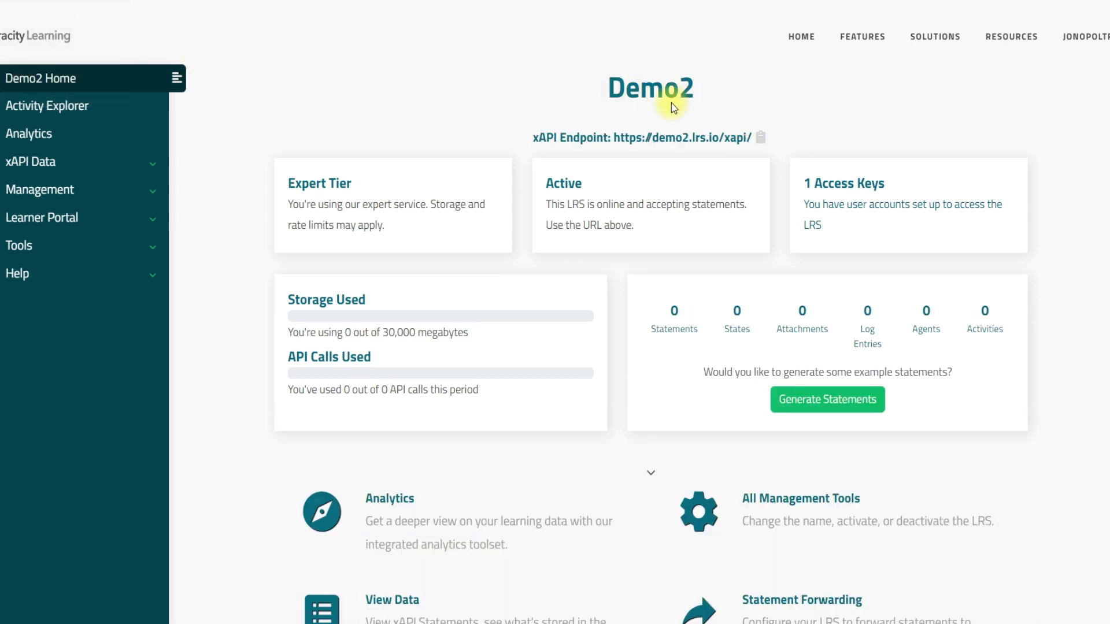
- Check that Demo2 has no statements, then view Learner Portal Demo's statements headed by Forward Rule Course
left_click(80, 163)
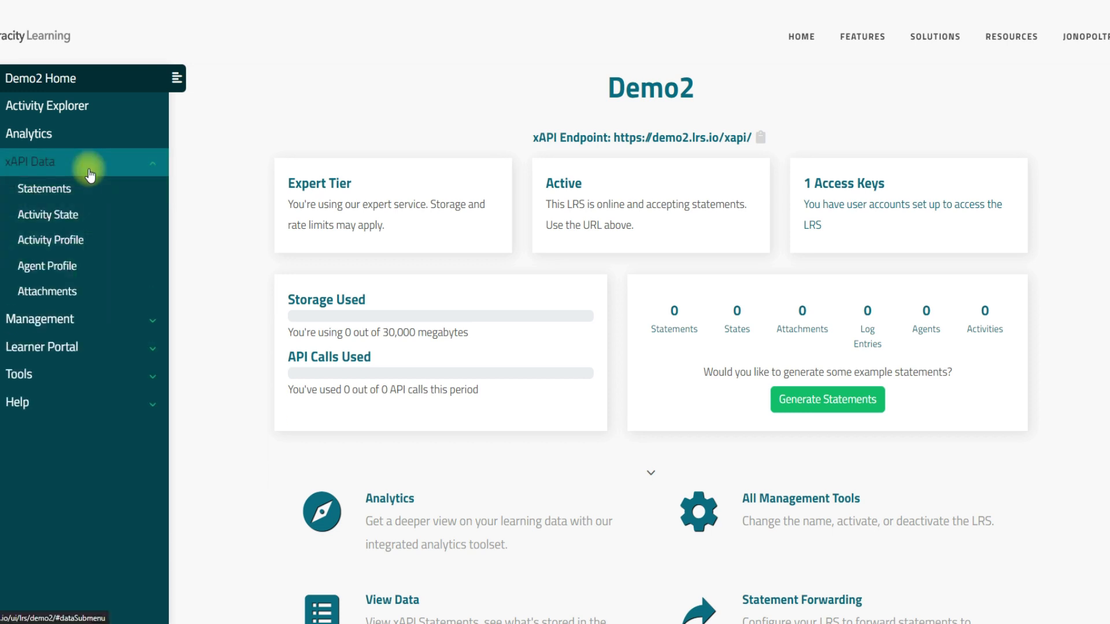
left_click(81, 188)
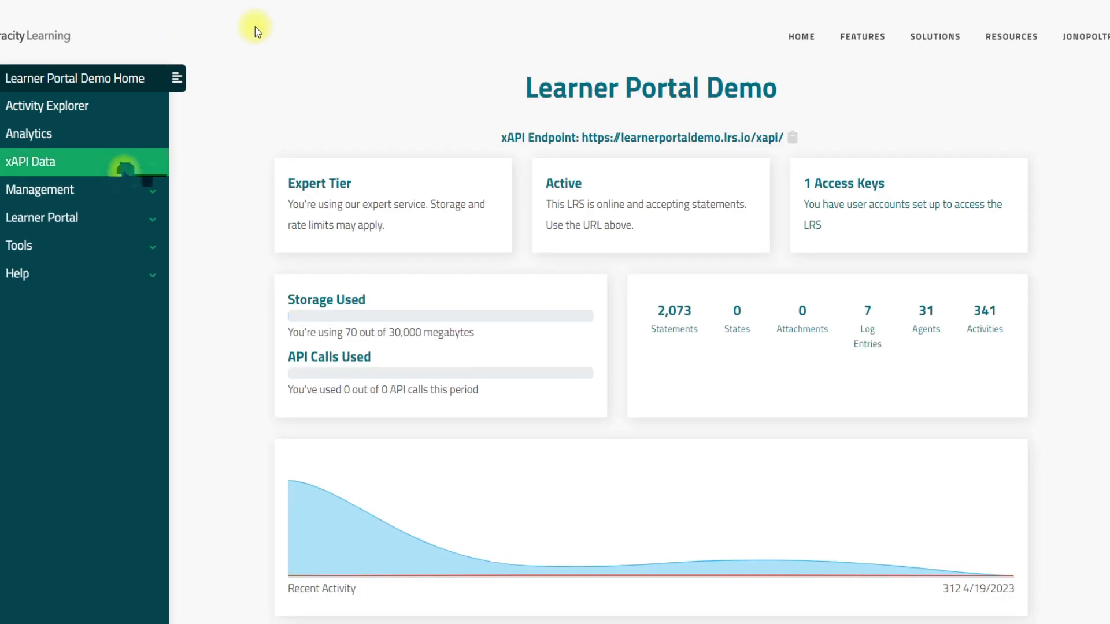
left_click(93, 161)
left_click(107, 189)
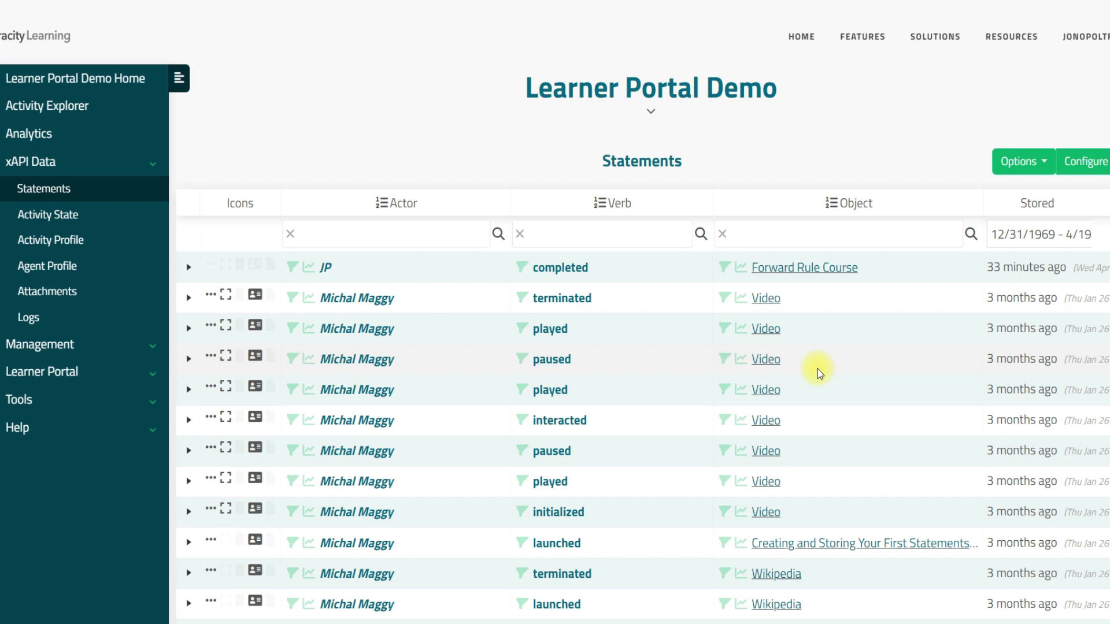
scroll(817, 369, "down", 15)
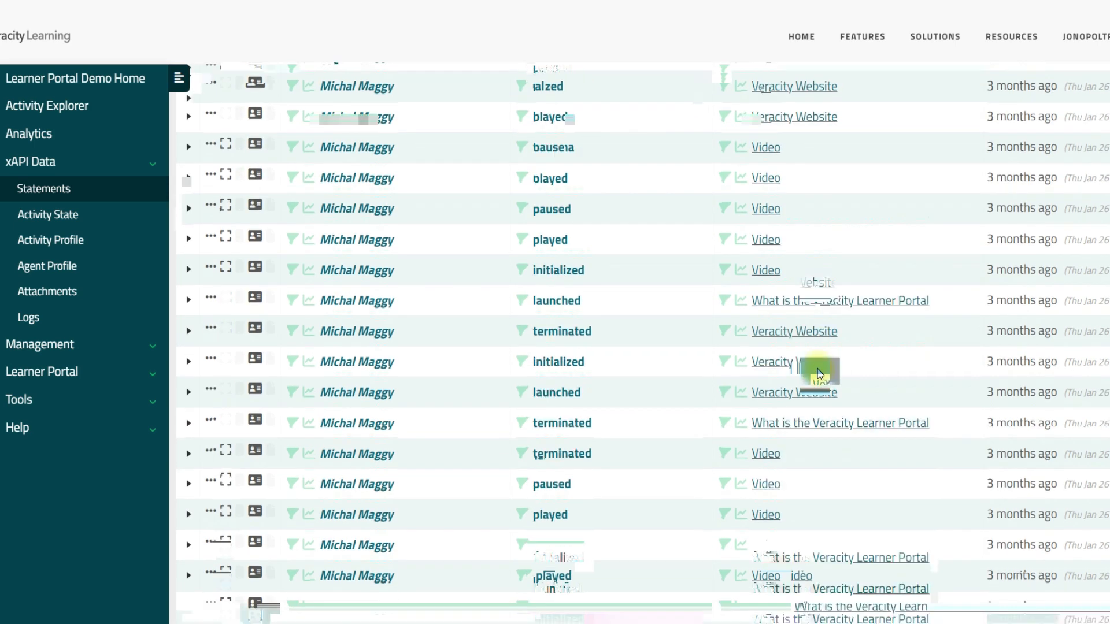
scroll(817, 368, "up", 15)
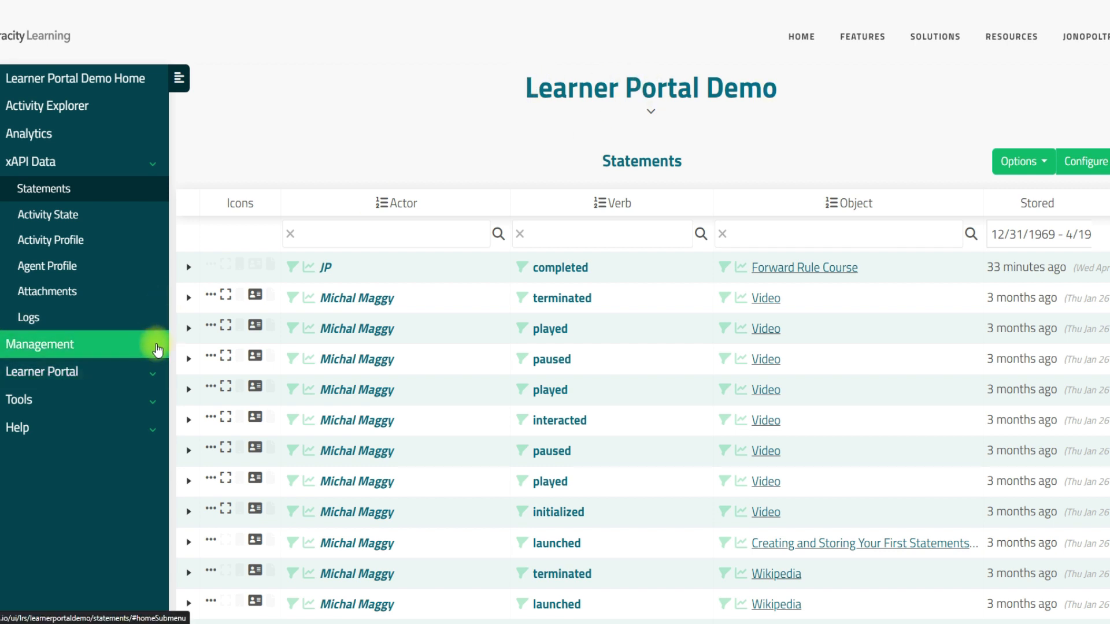
- Go to Management > Statement Forwarding to start a new forwarding rule for Learner Portal Demo
left_click(141, 350)
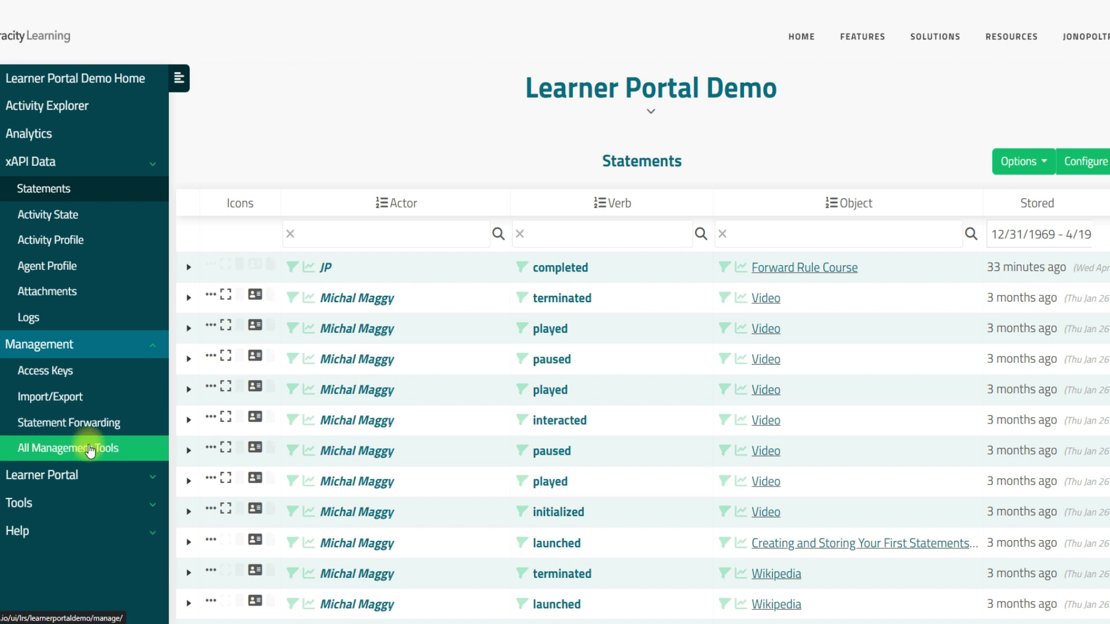
left_click(92, 424)
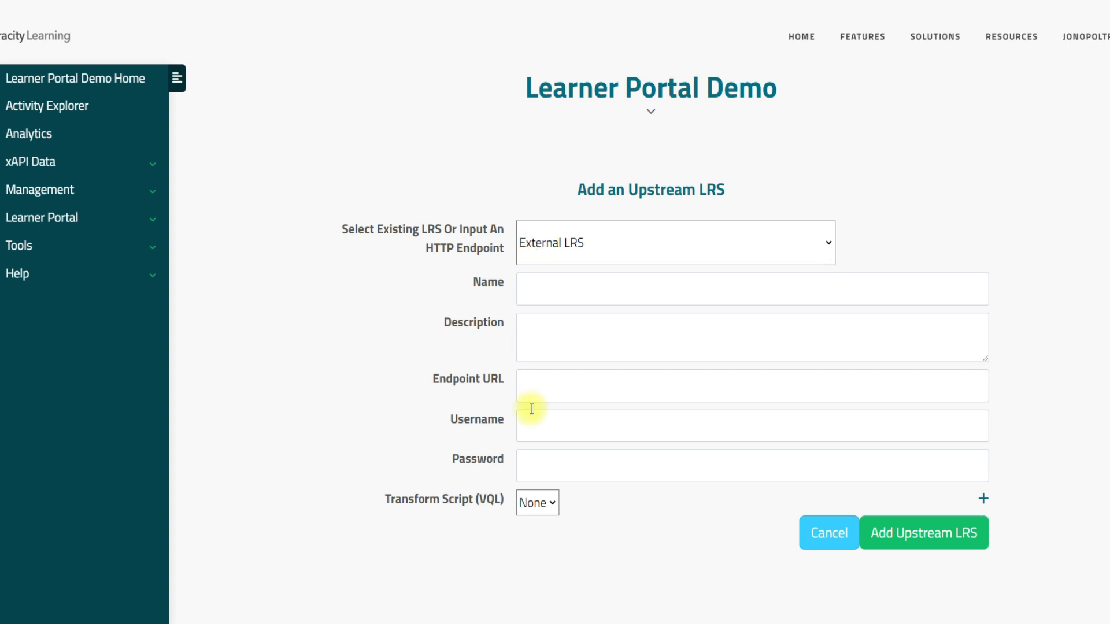
- Name the new forwarding rule 'Forward everything to demo 2'
left_click(597, 294)
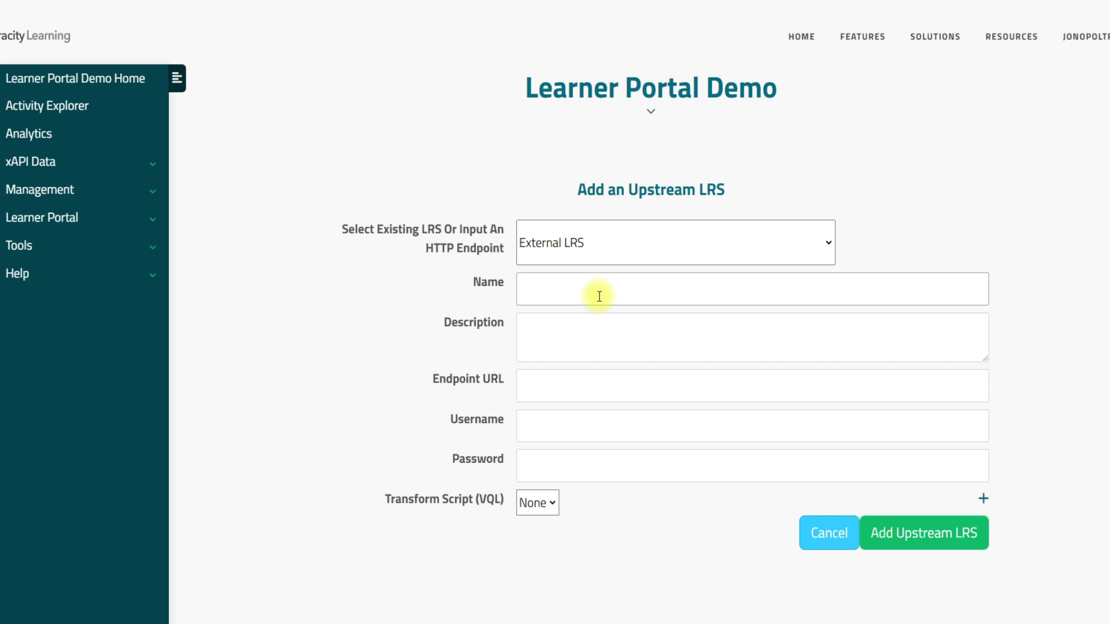
type("Forward everything to demo 2")
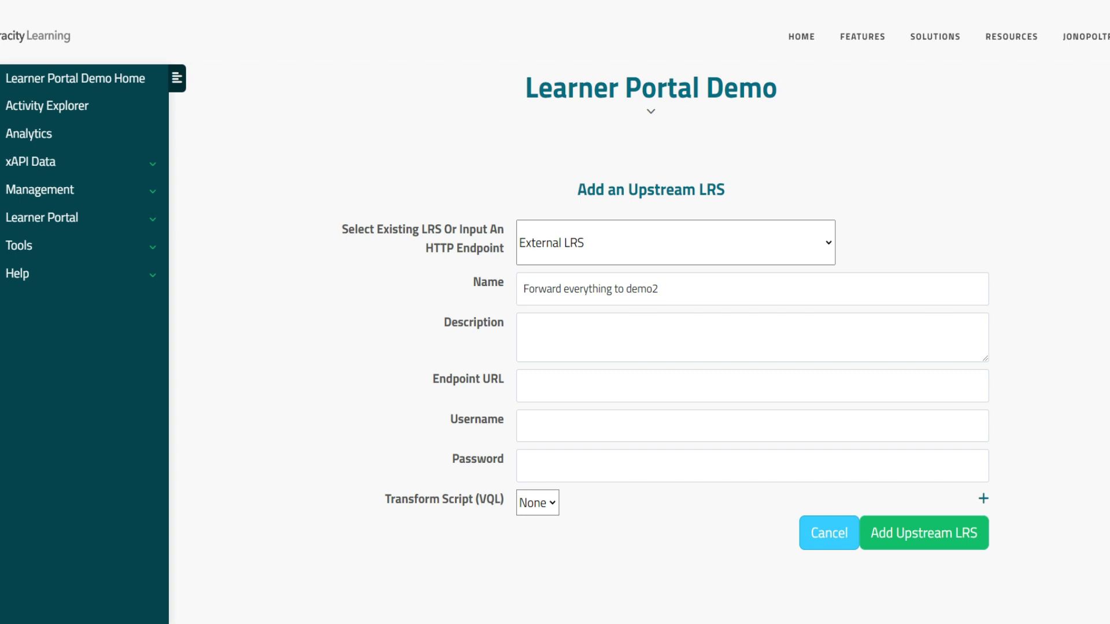
left_click(607, 384)
type("https://demo2.lrs.io/xapi/")
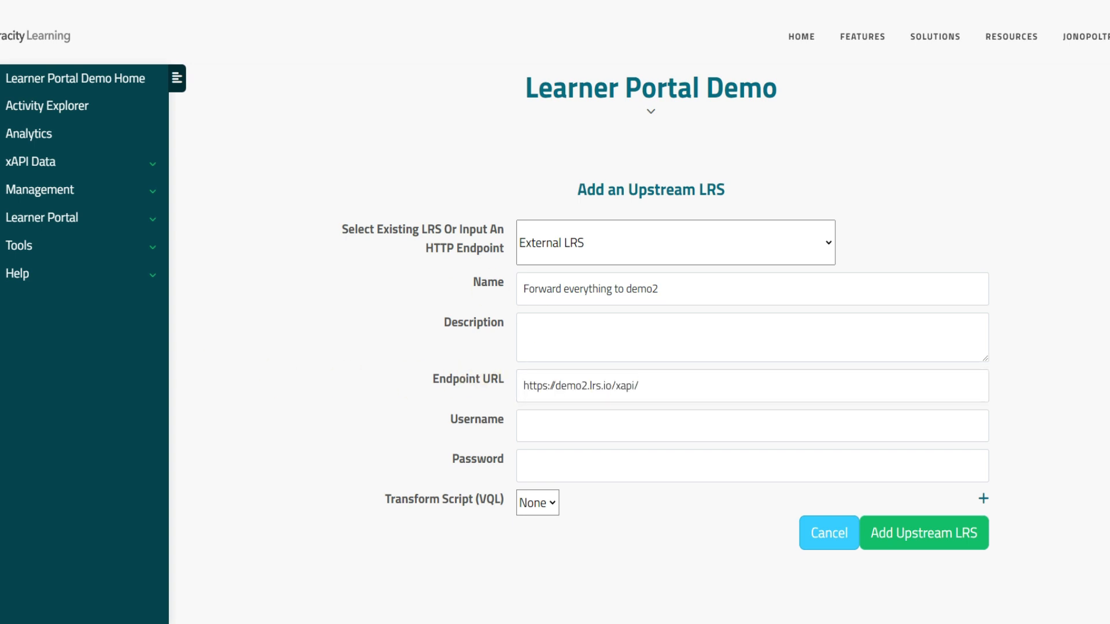
left_click(593, 422)
left_click(631, 472)
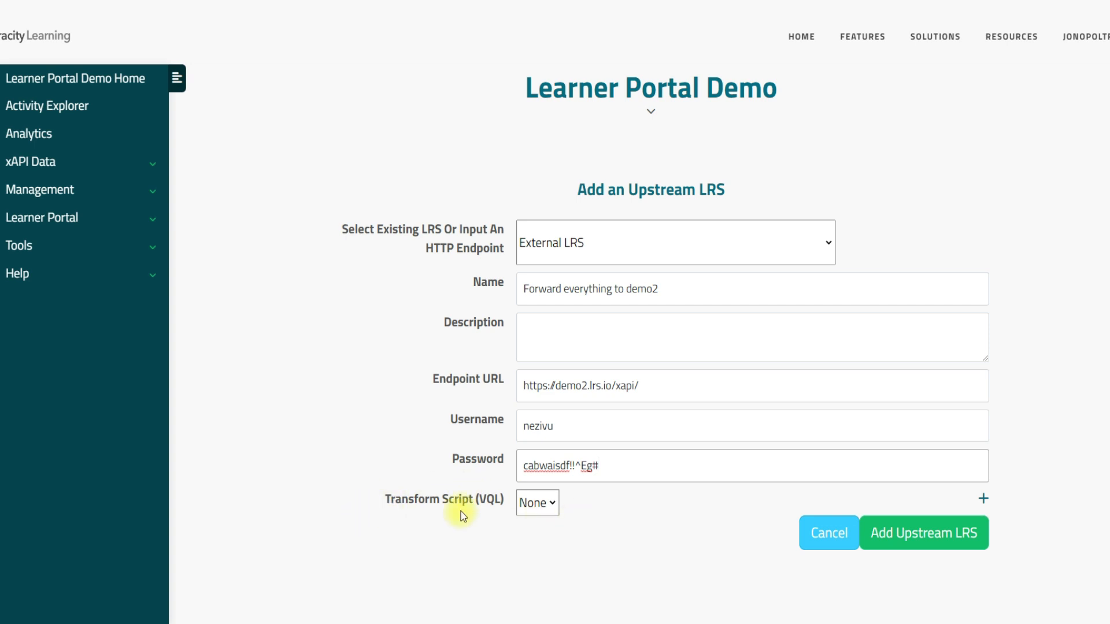
left_click(942, 532)
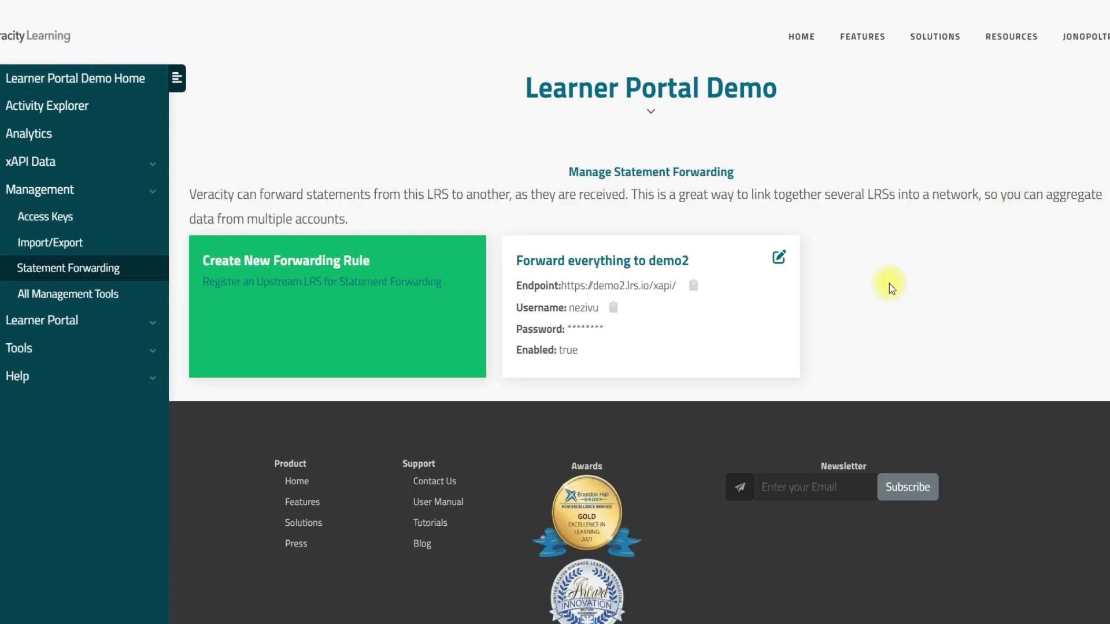
left_click(784, 260)
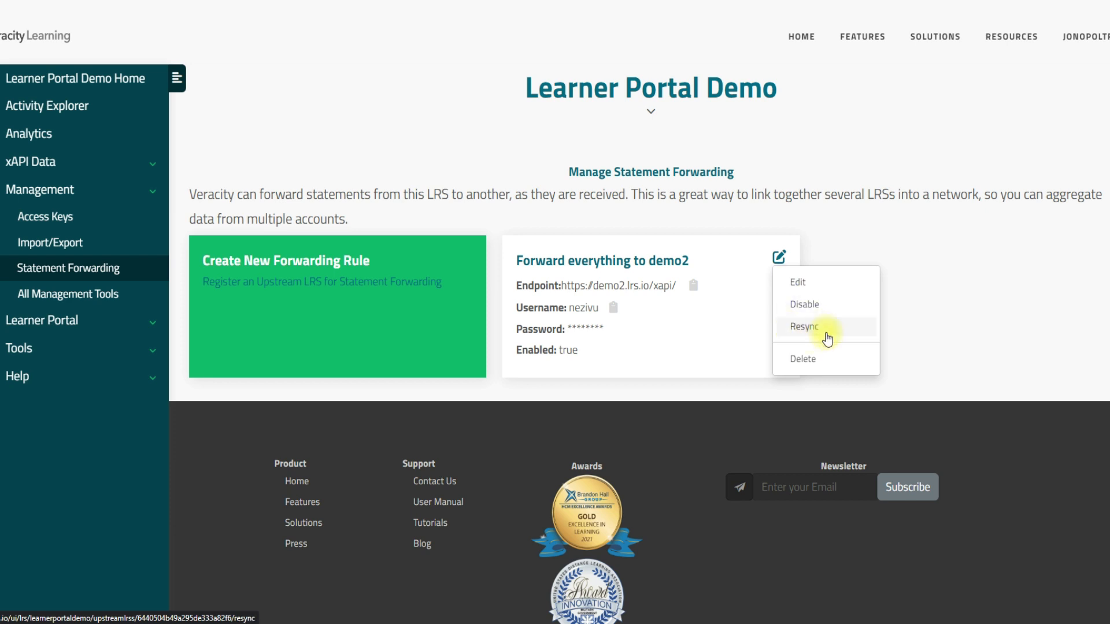
left_click(890, 202)
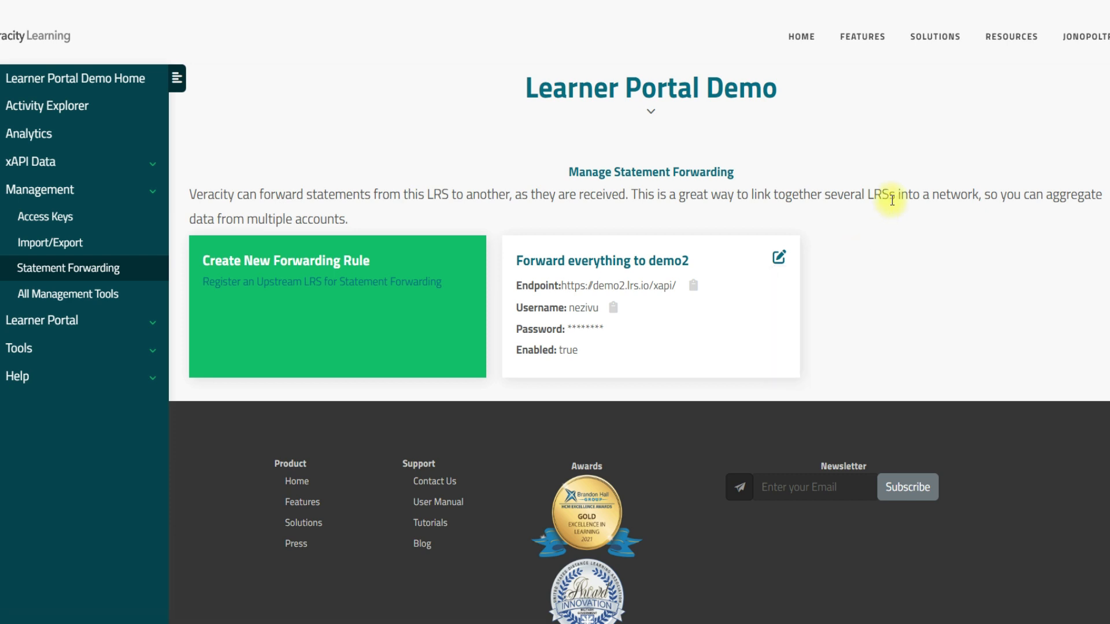
left_click(153, 167)
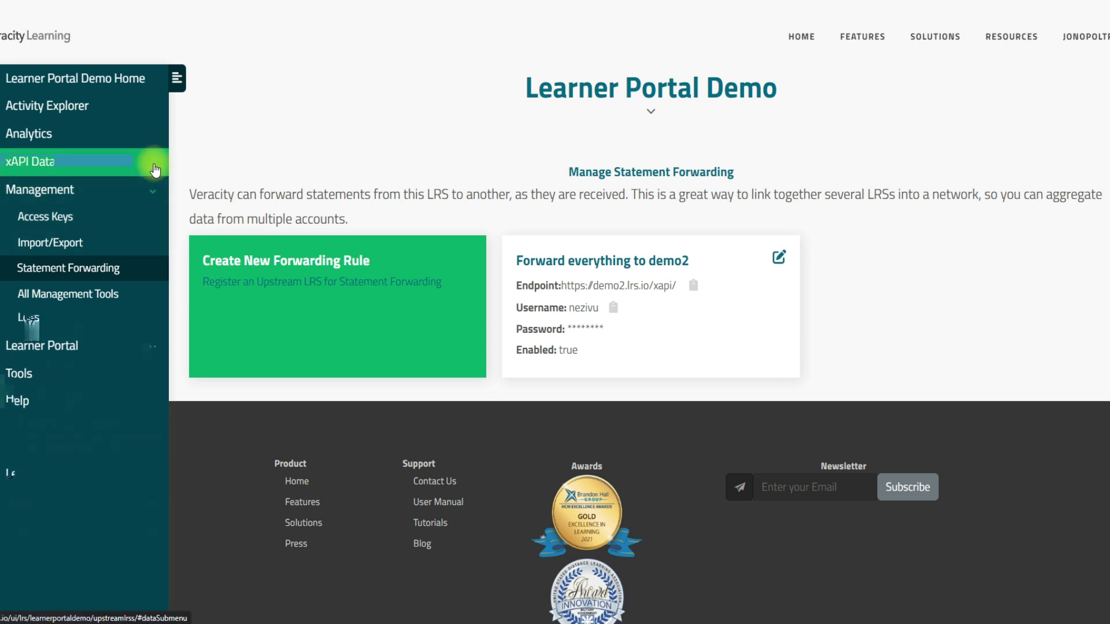
- View the Learner Portal Demo statements and refresh the list headed by the Forward Rule Course statement
left_click(164, 183)
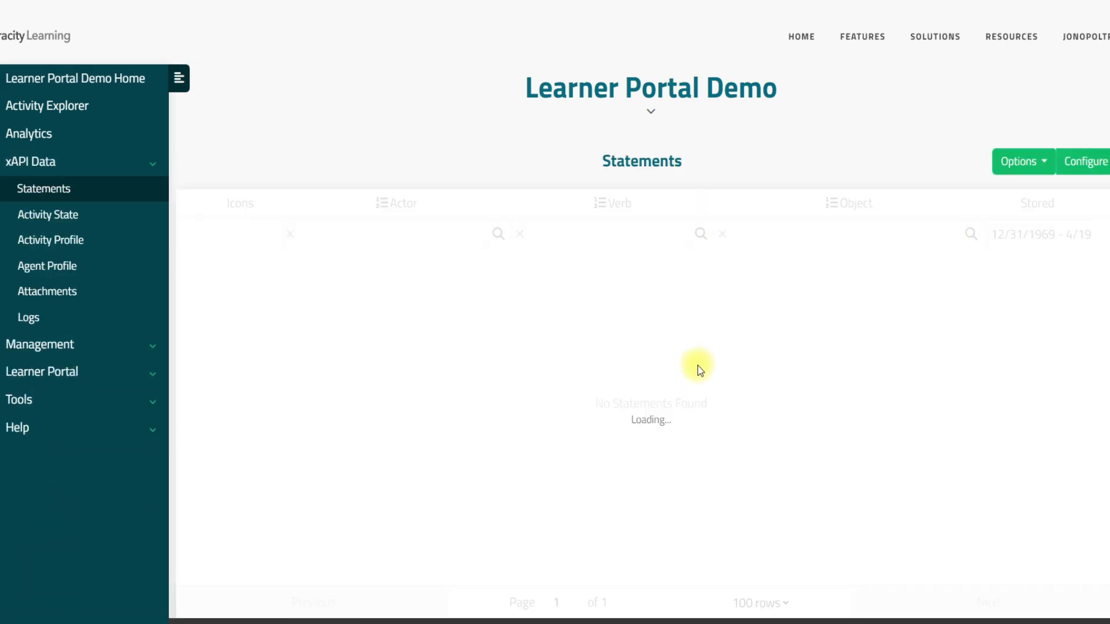
scroll(771, 450, "down", 5)
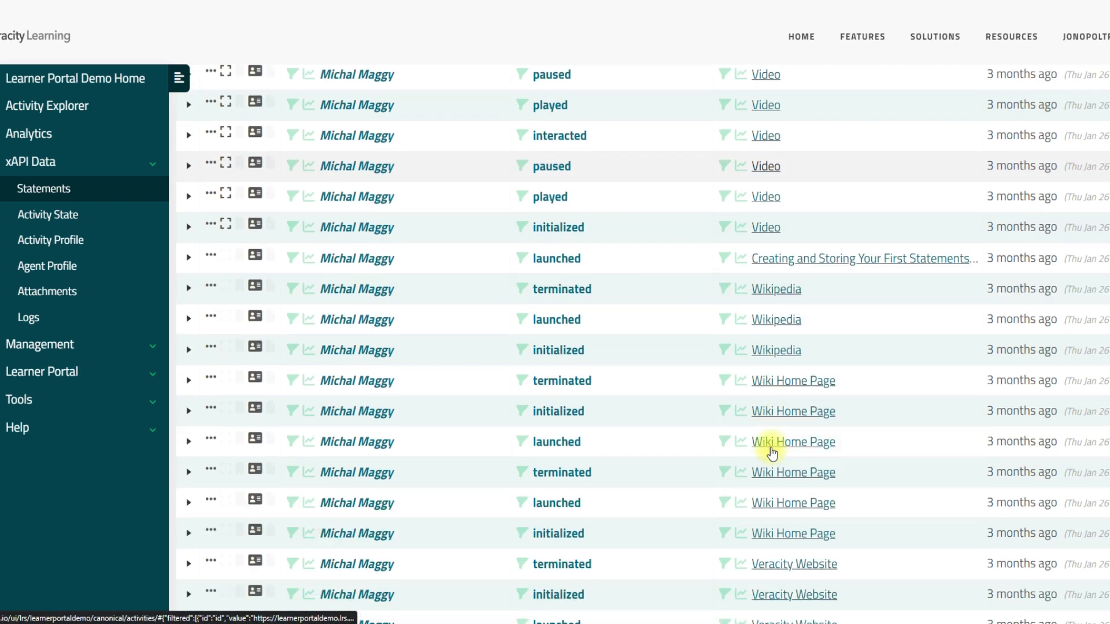
scroll(771, 451, "up", 6)
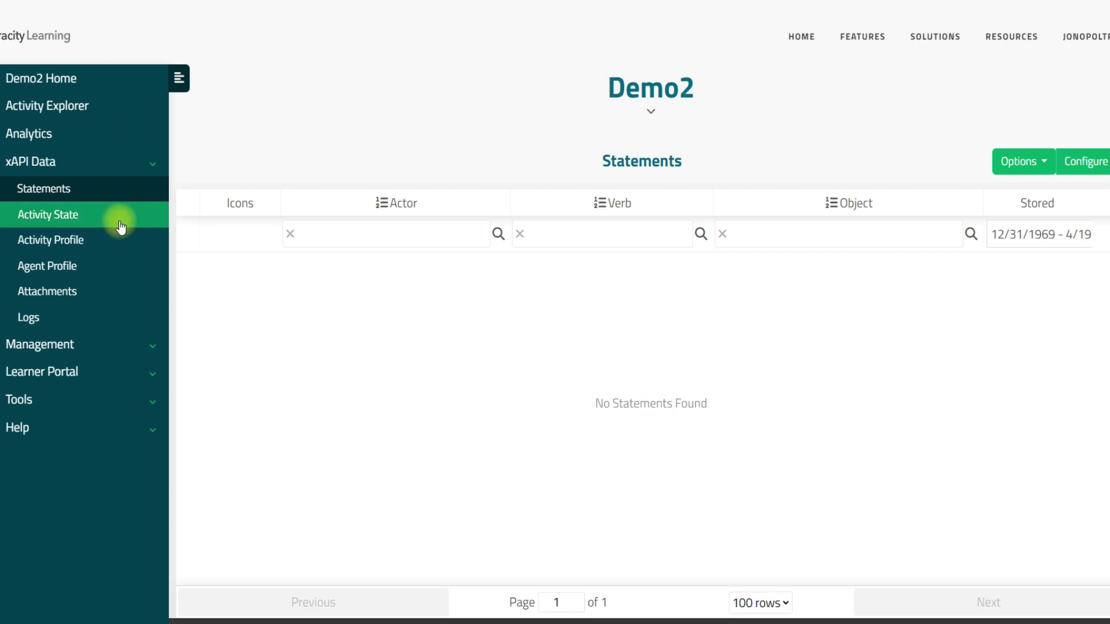
left_click(62, 188)
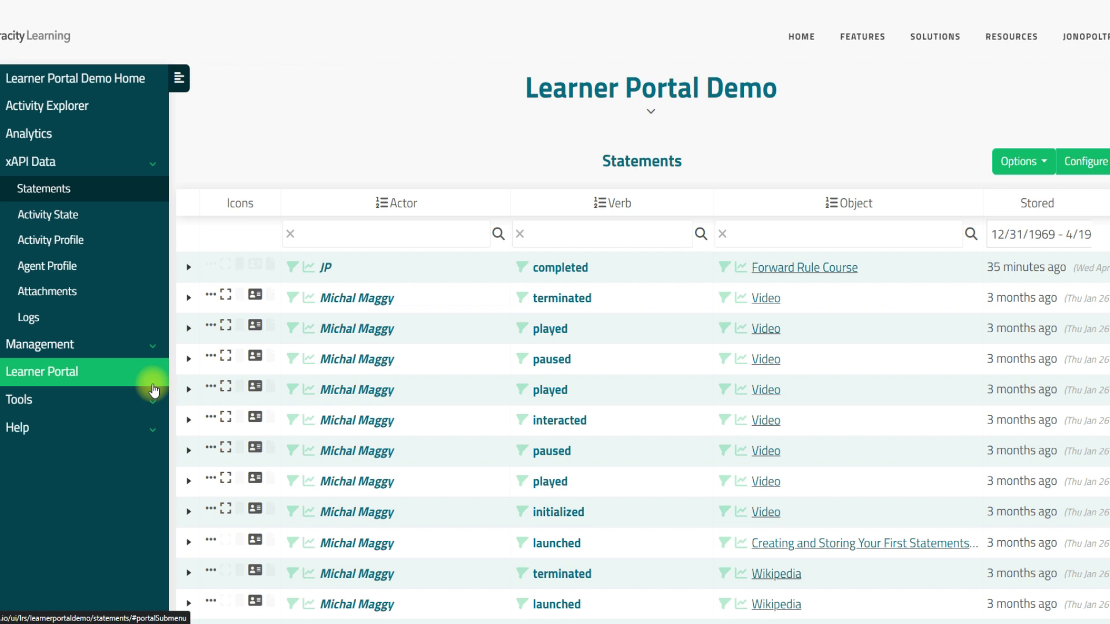
- Open the xAPI Lab from the LRS tools using the default access key
left_click(152, 399)
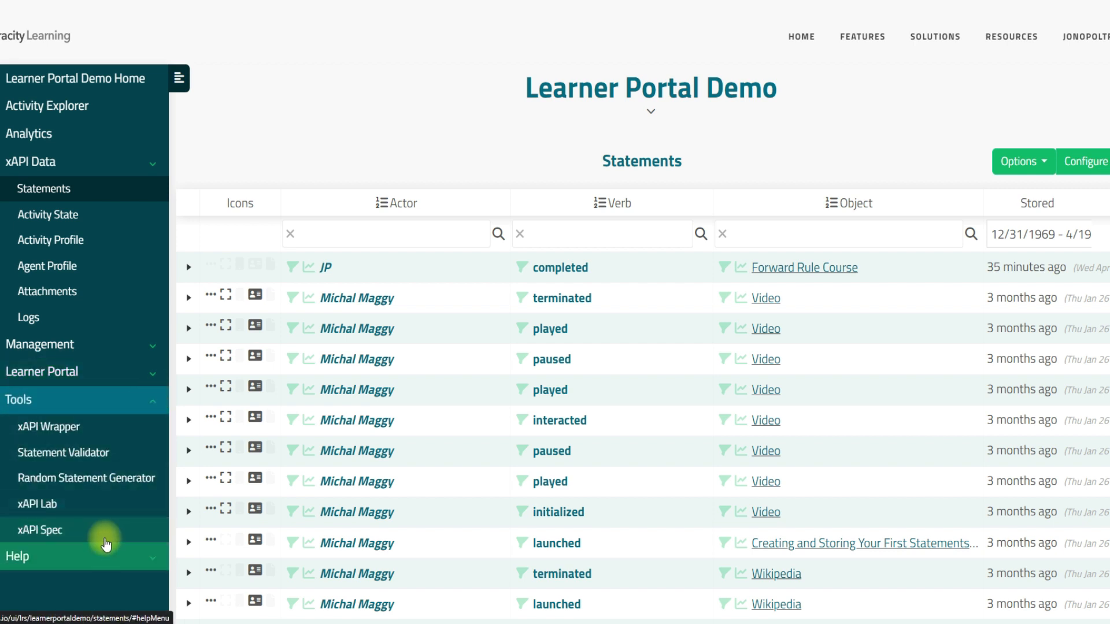
left_click(107, 516)
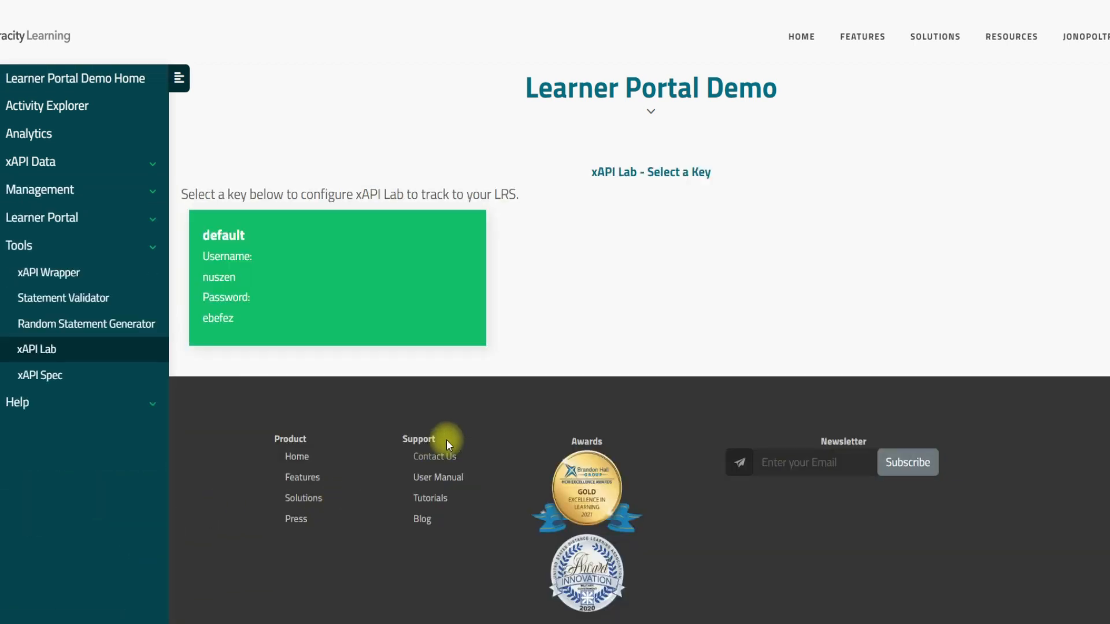
left_click(426, 293)
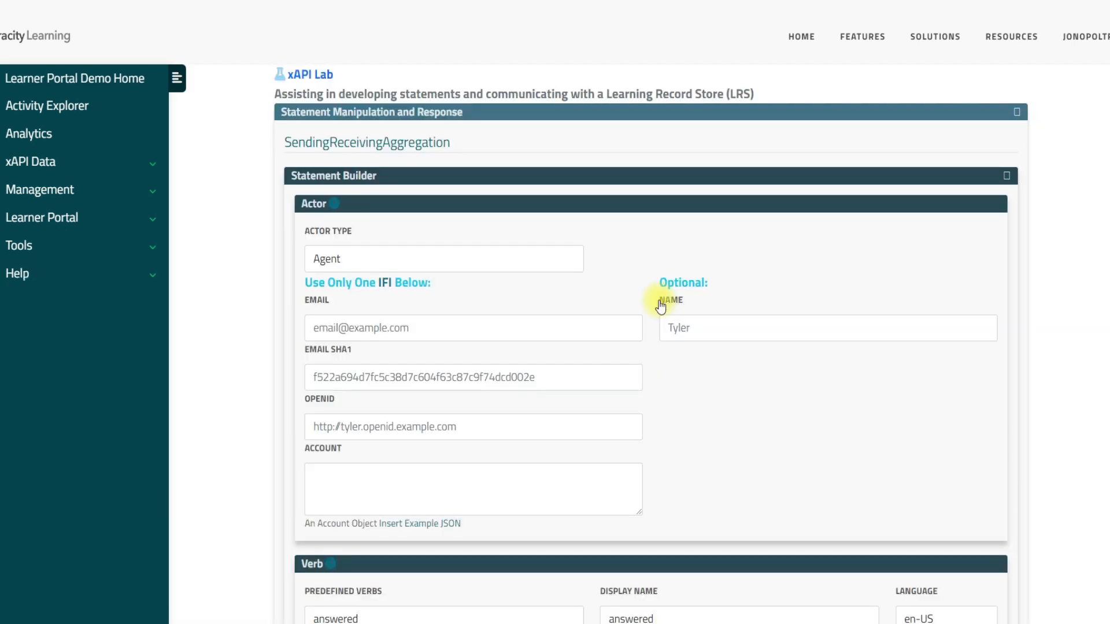
scroll(867, 283, "down", 2)
- Fill in the actor's email address and display name
left_click(454, 238)
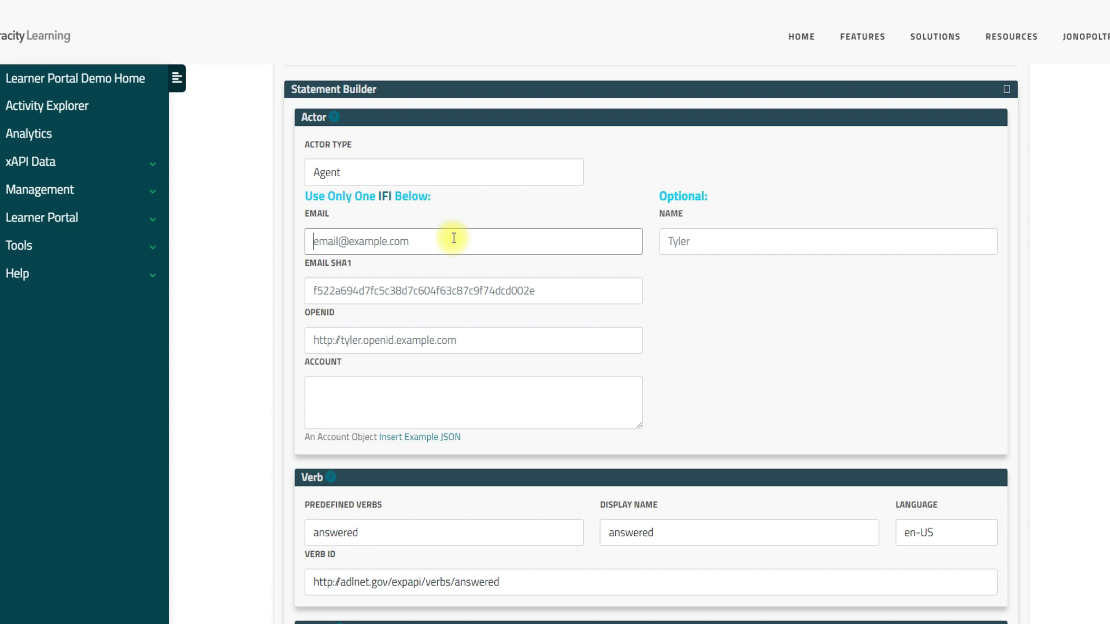
type("test@test.co")
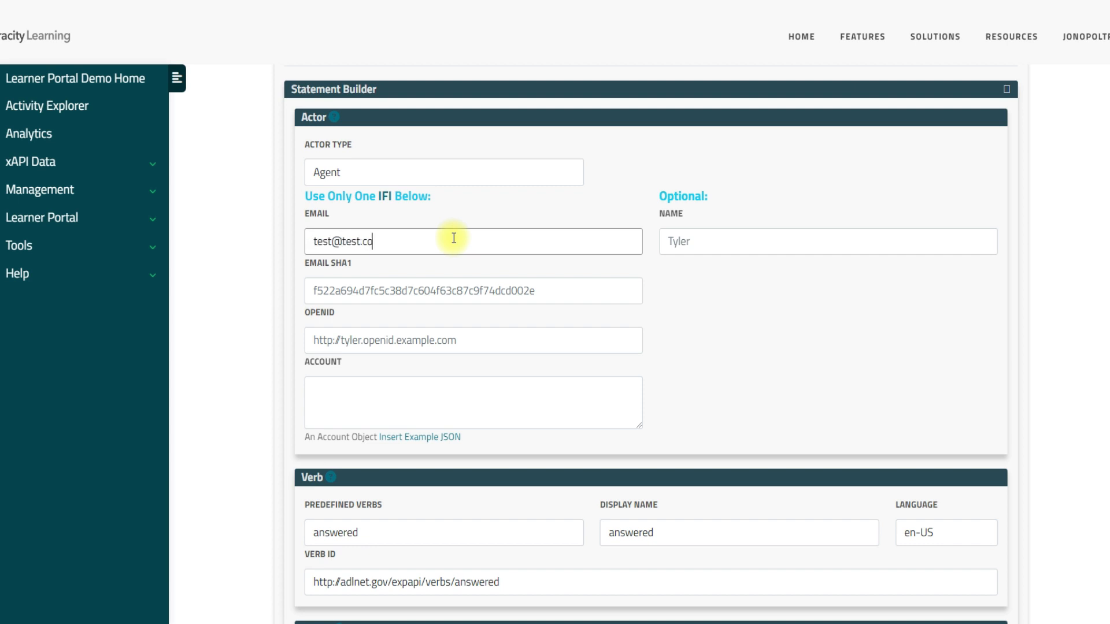
type("m")
key("Tab")
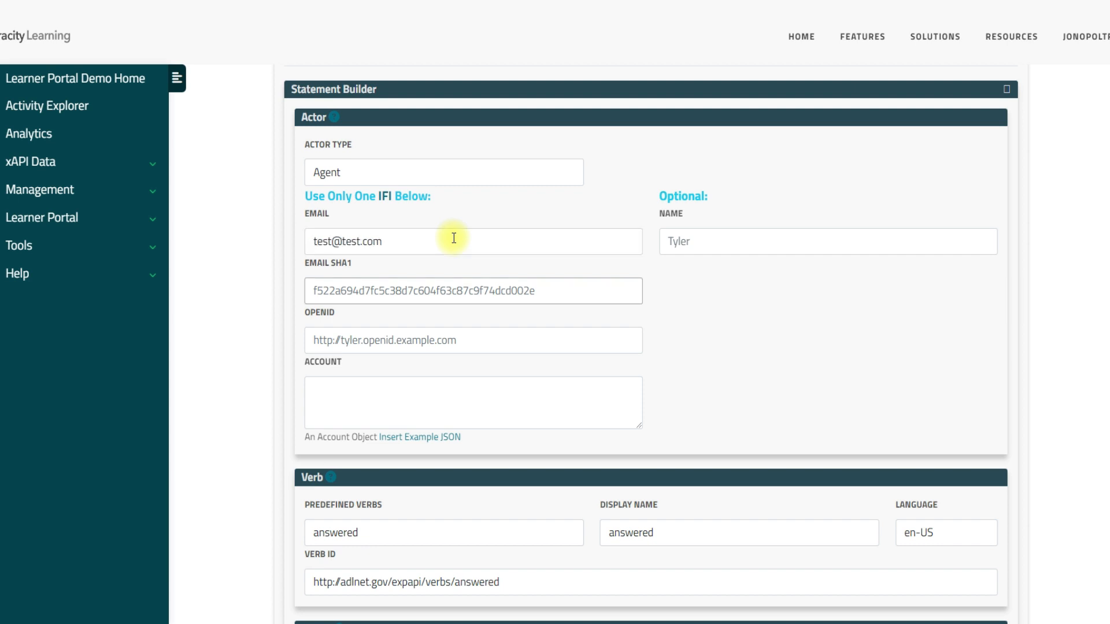
left_click(707, 237)
type("Test T")
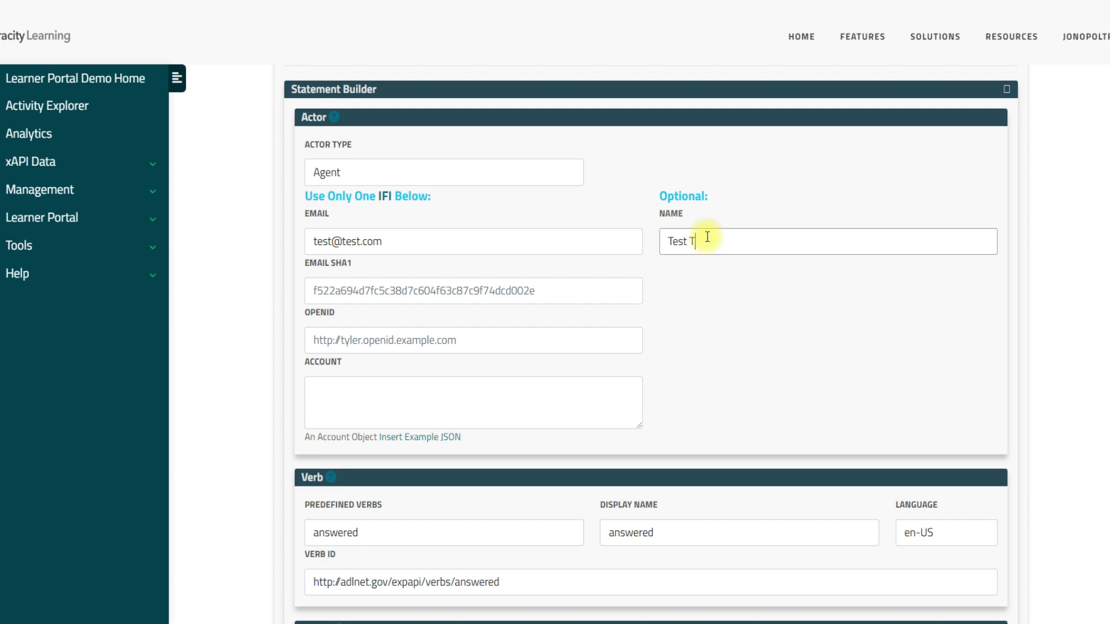
type("esterson")
- Set the statement verb to the predefined 'passed'
scroll(829, 370, "down", 5)
left_click(545, 183)
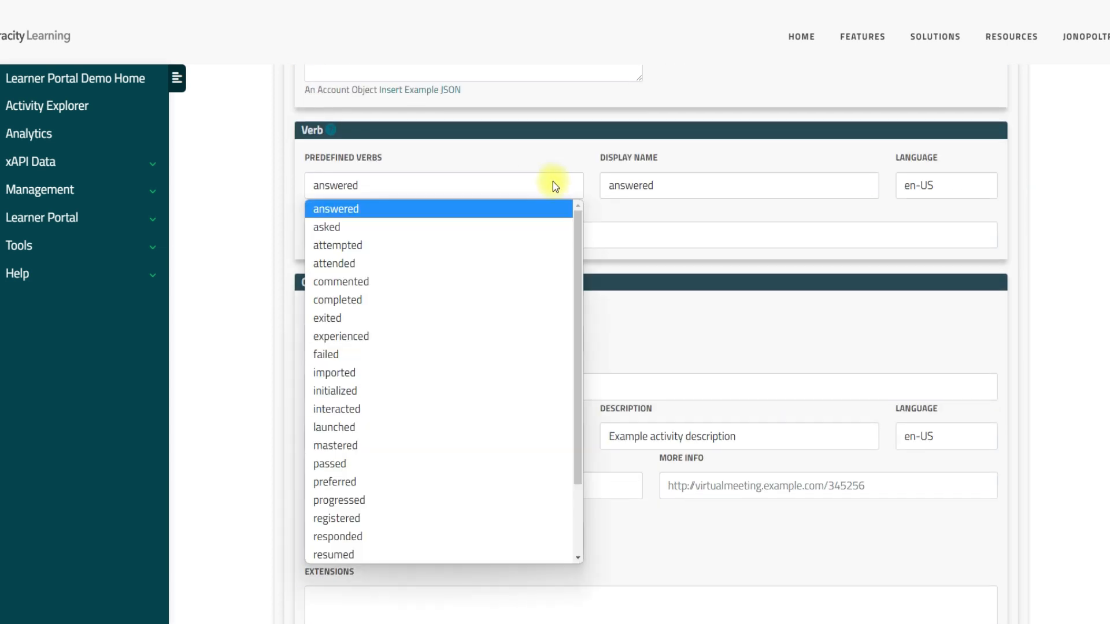
left_click(443, 461)
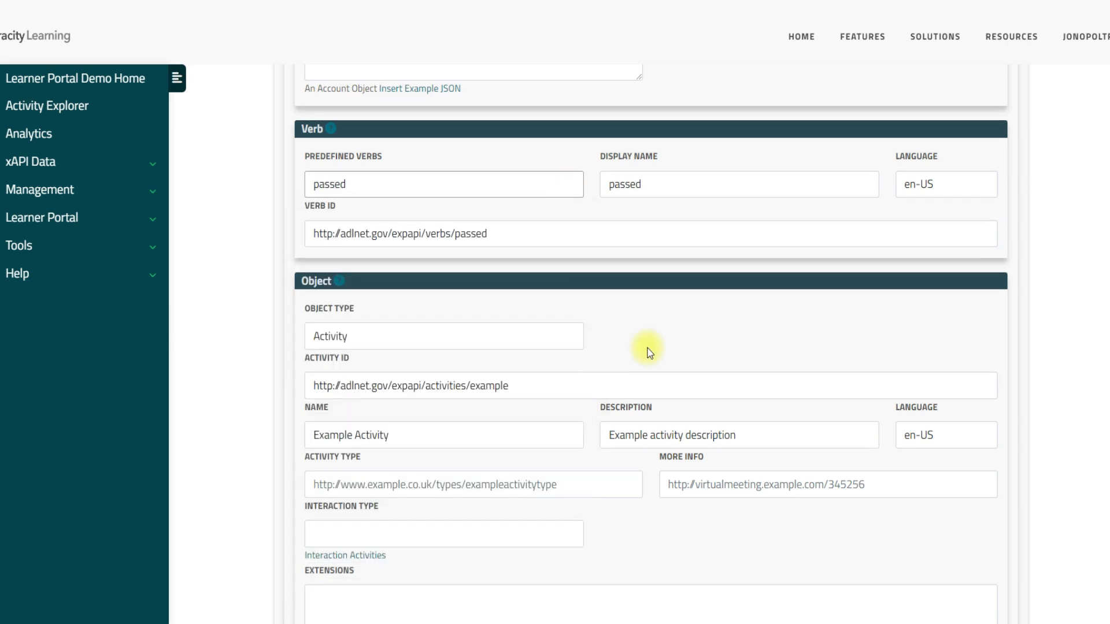
scroll(519, 301, "down", 2)
- Append 55555555 to the activity ID and name and describe it 'My Test Course for Forwarding'
left_click(519, 302)
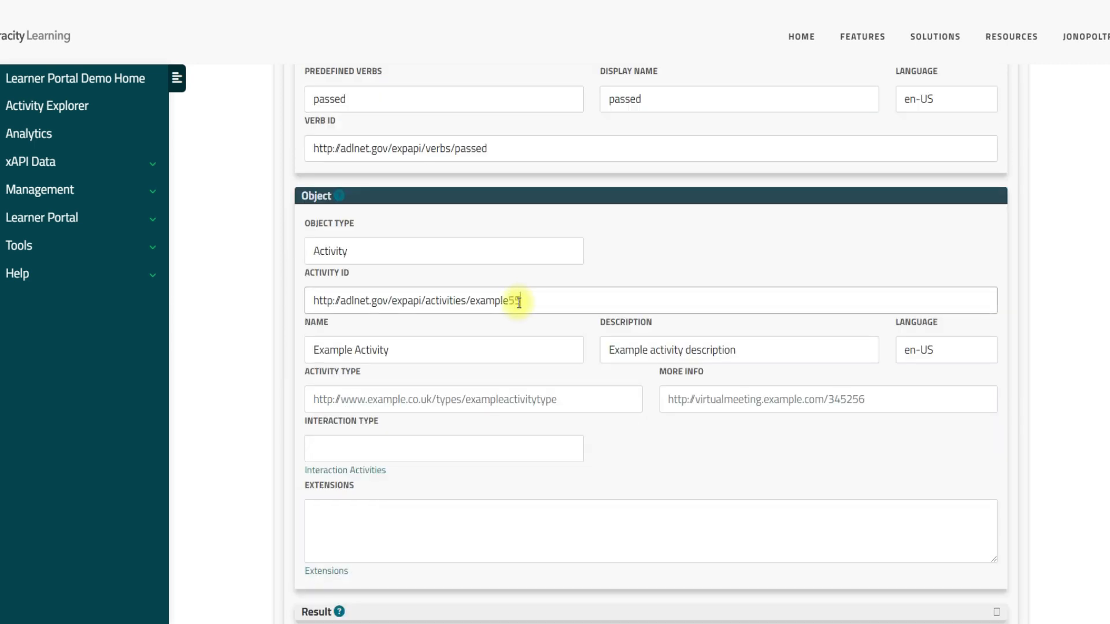
type("55555555")
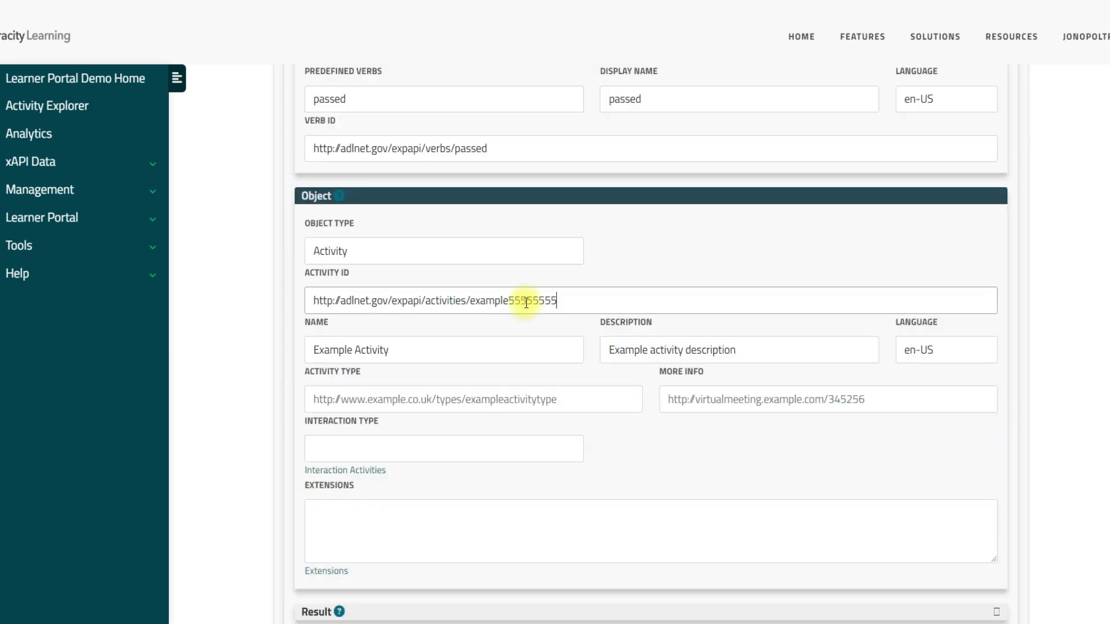
left_click(458, 349)
triple_click(317, 349)
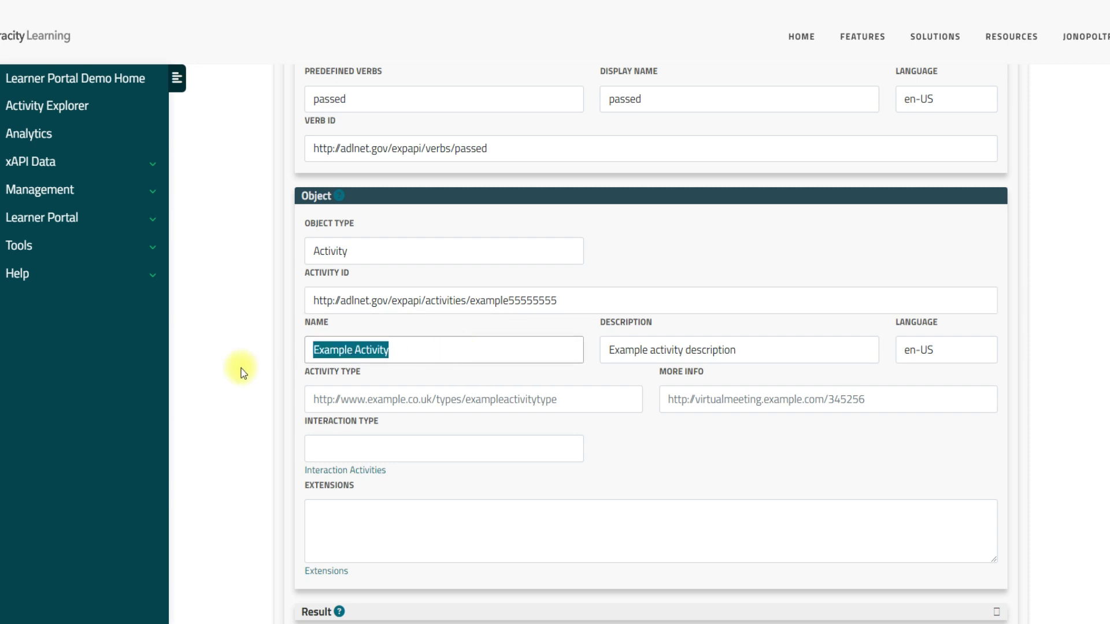
type("My Test")
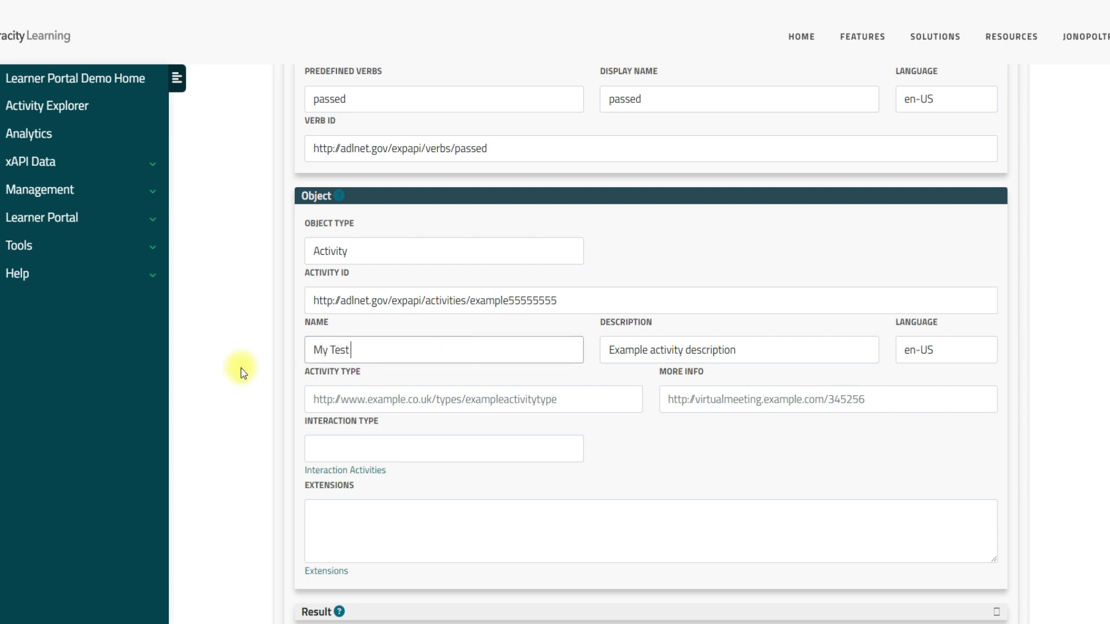
type(" Course for Forwarding")
key("ctrl+a")
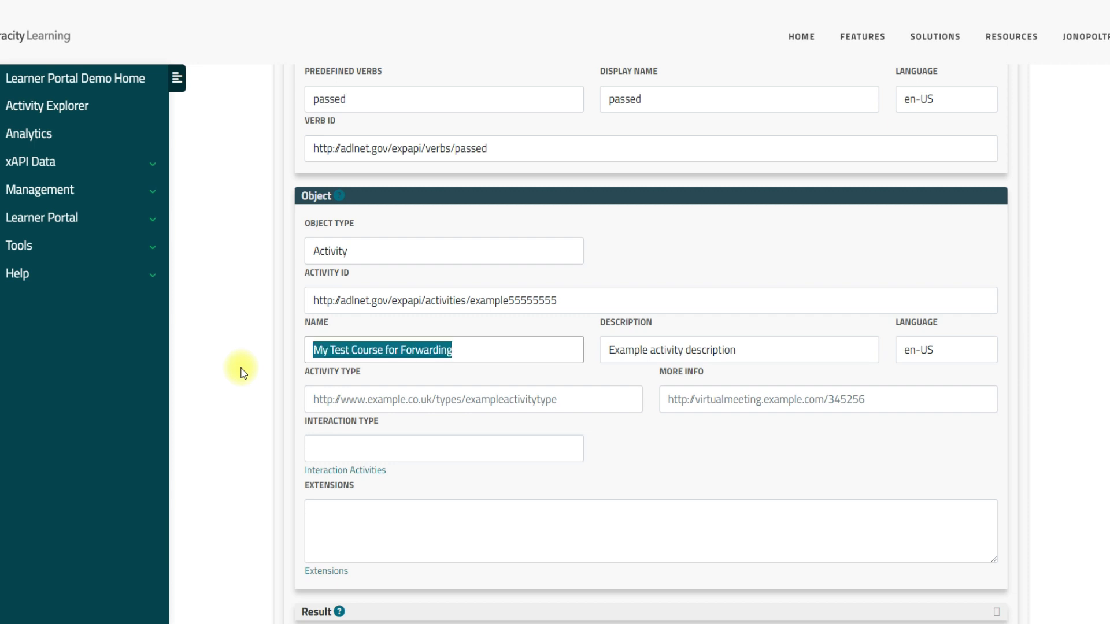
key("ctrl+c")
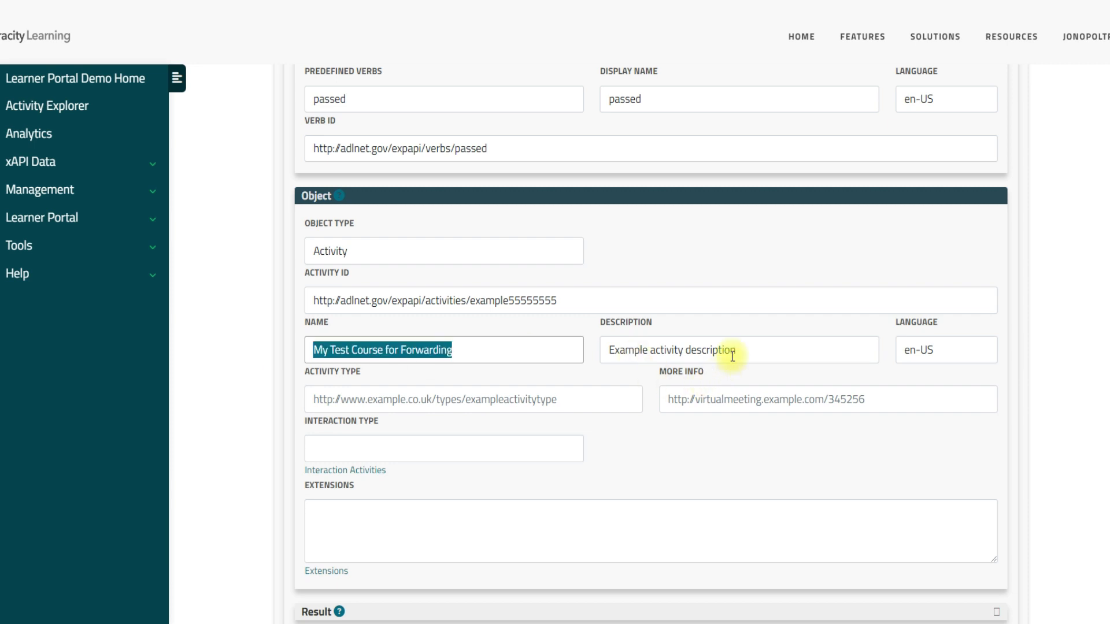
left_click_drag(734, 349, 607, 365)
key("ctrl+v")
scroll(838, 397, "up", 9)
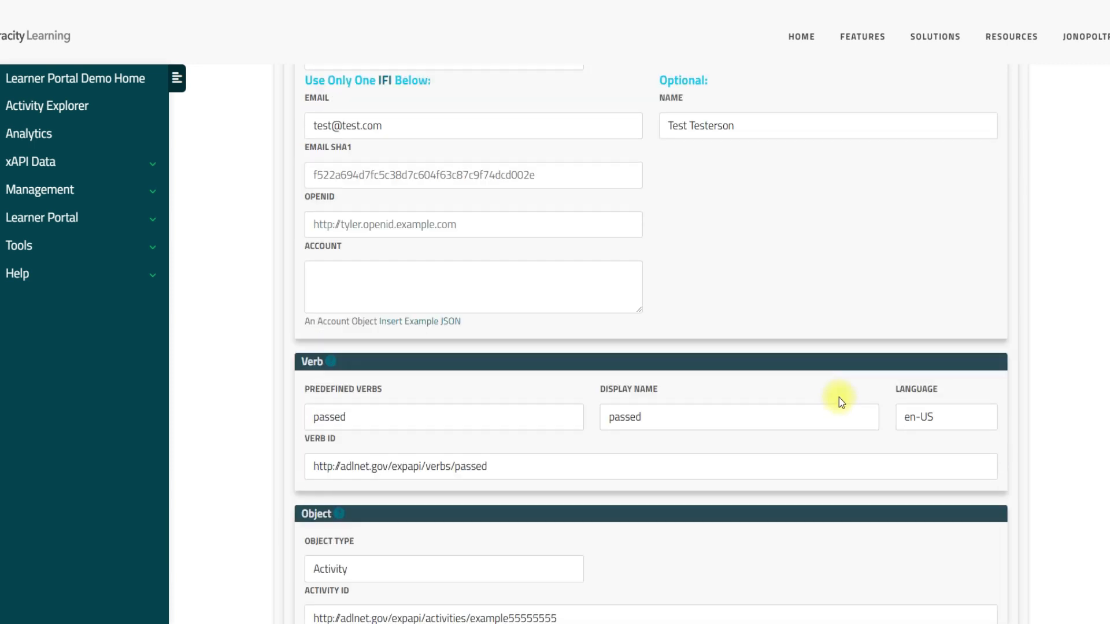
scroll(839, 382, "down", 10)
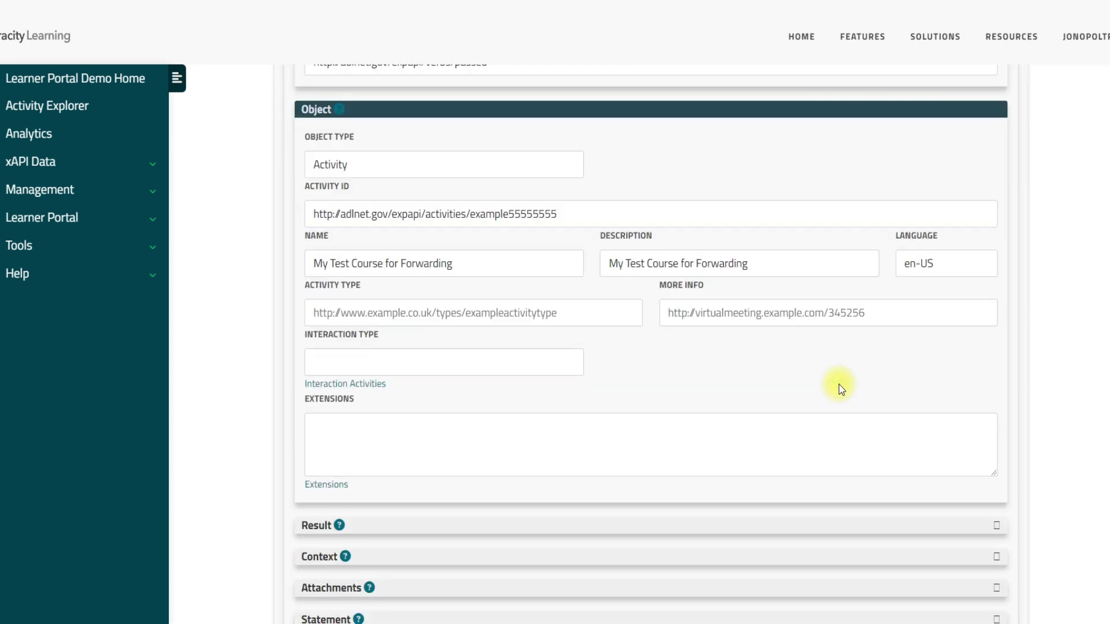
scroll(838, 384, "down", 1)
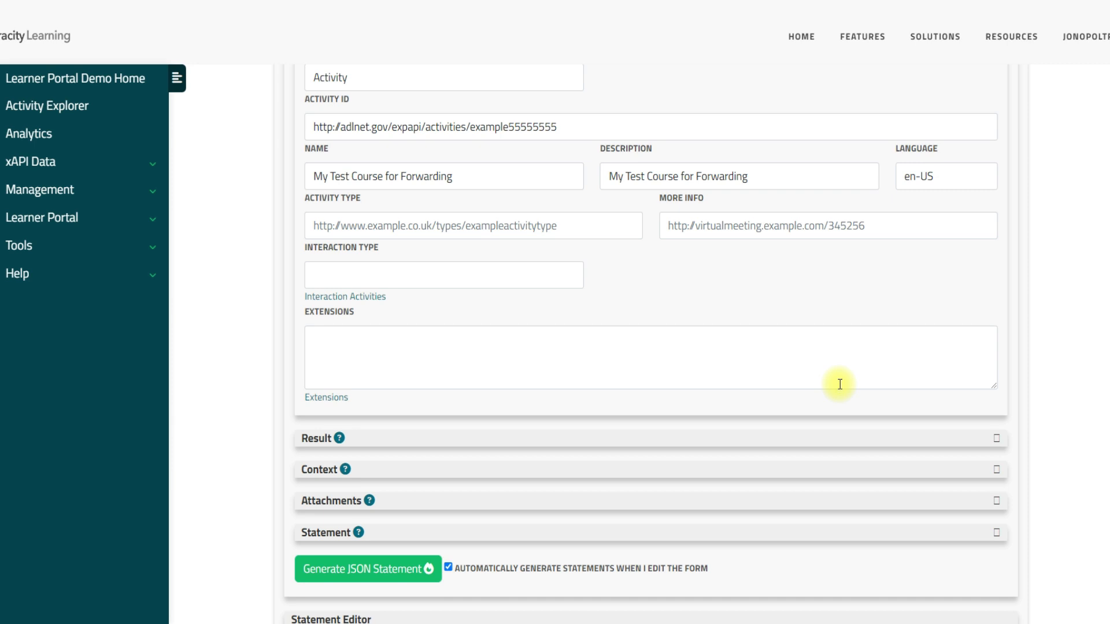
- Review the generated JSON in the Statement Editor and send the passed statement to Learner Portal Demo
scroll(838, 384, "down", 5)
left_click(735, 456)
scroll(736, 456, "down", 3)
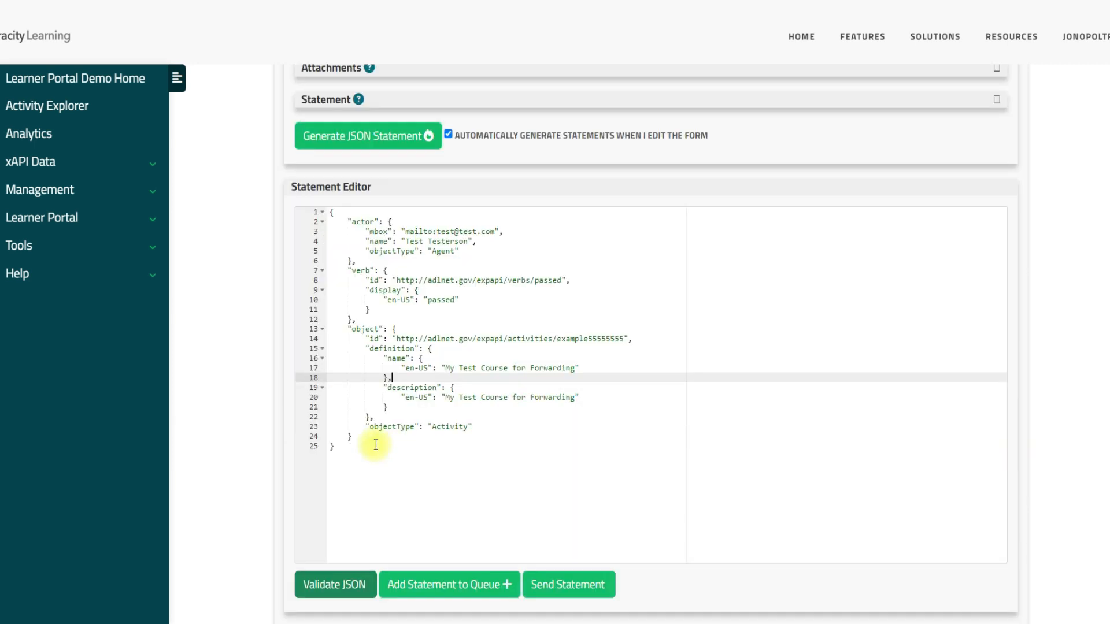
left_click(376, 446)
left_click_drag(370, 446, 330, 211)
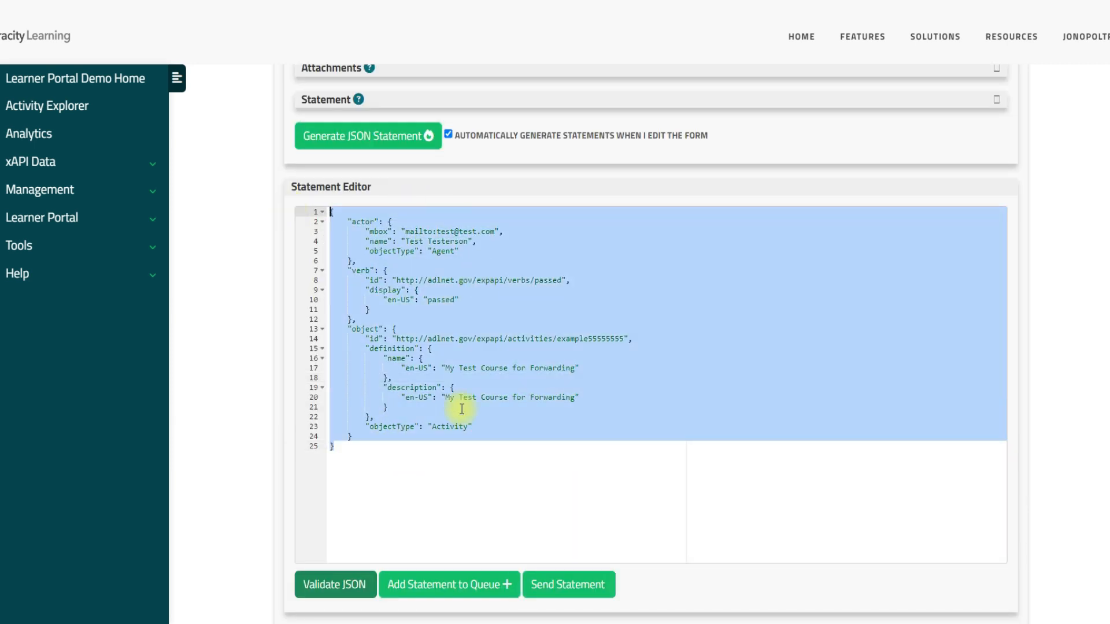
left_click(448, 358)
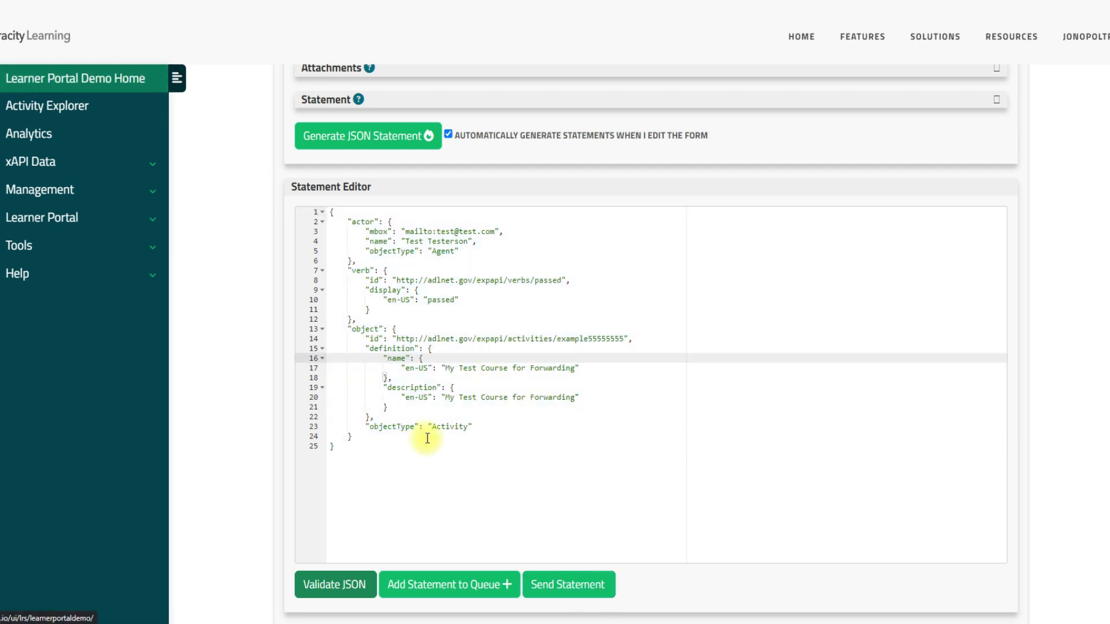
left_click(595, 586)
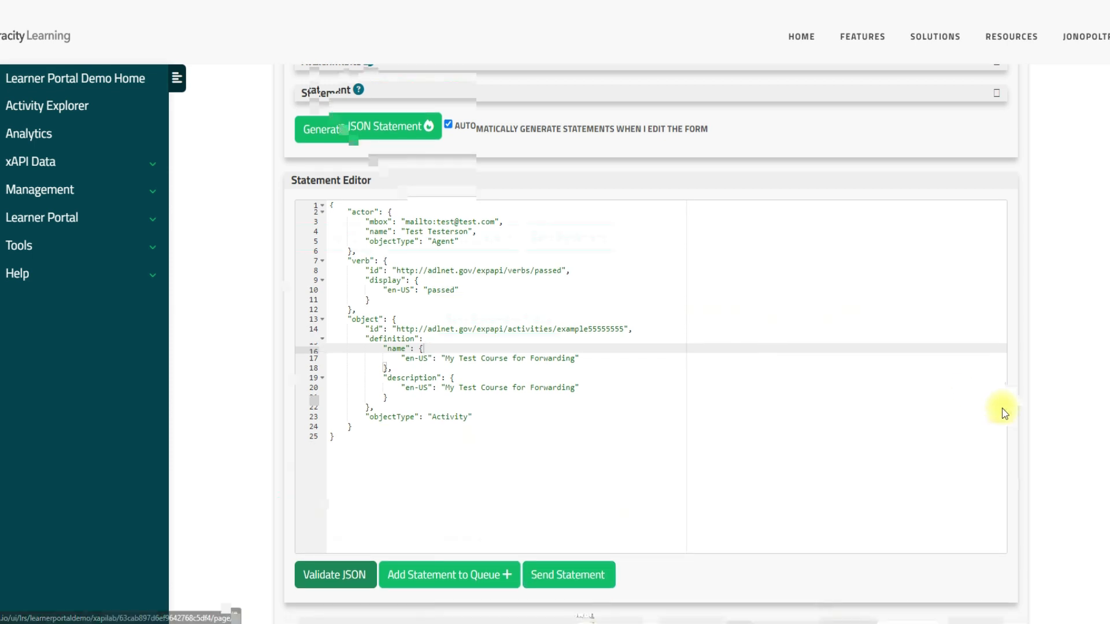
scroll(936, 375, "down", 5)
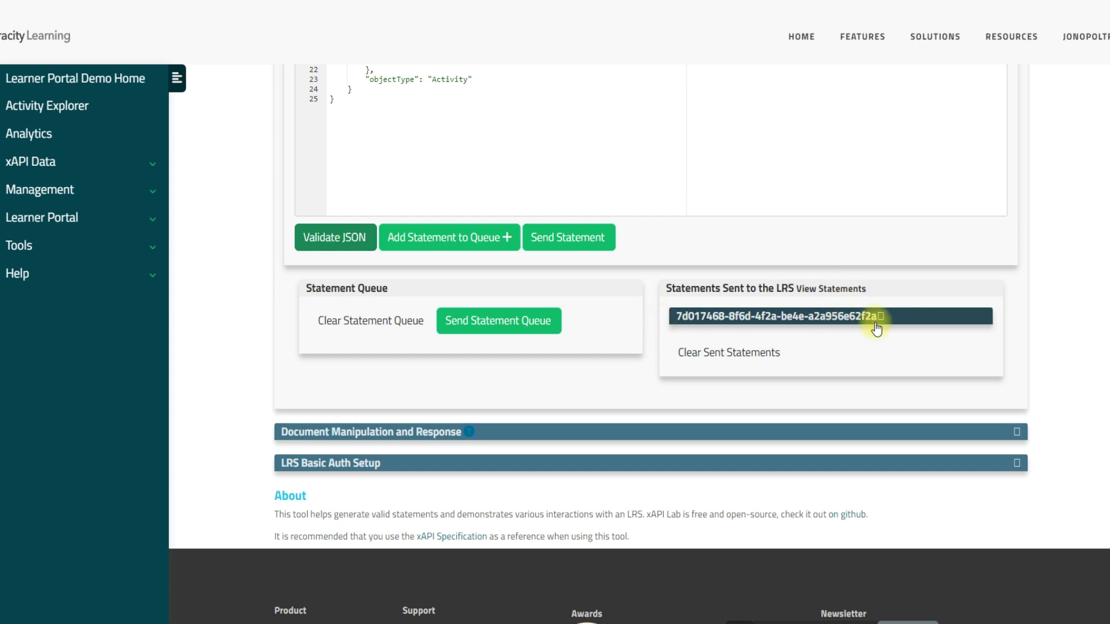
scroll(945, 370, "up", 2)
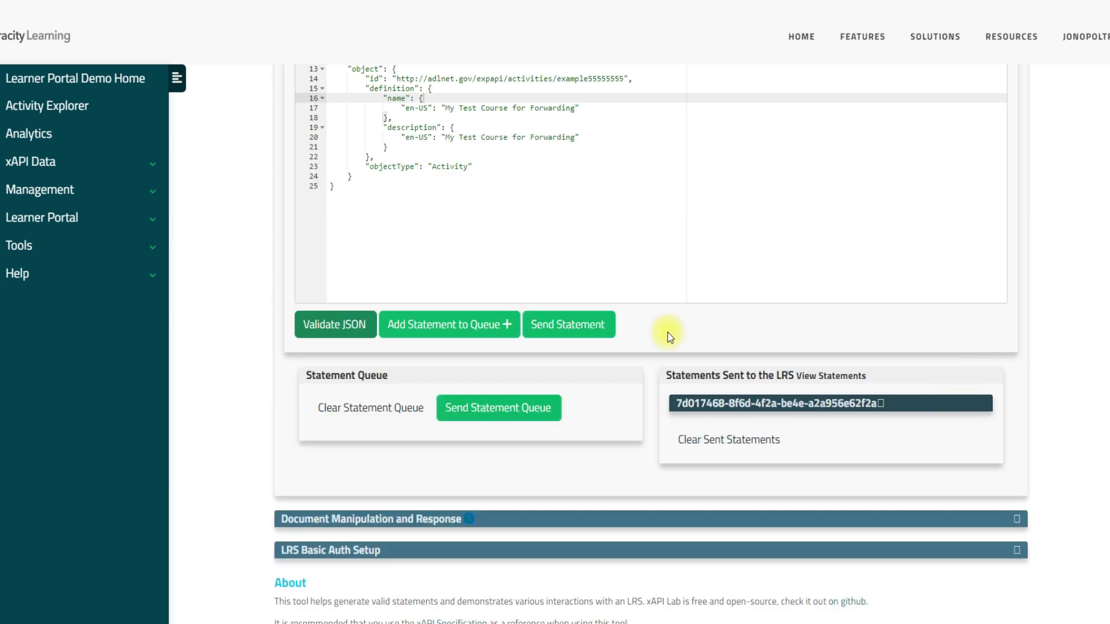
- Open Demo2's statements list and refresh until the forwarded passed statement appears
left_click(154, 164)
left_click(139, 189)
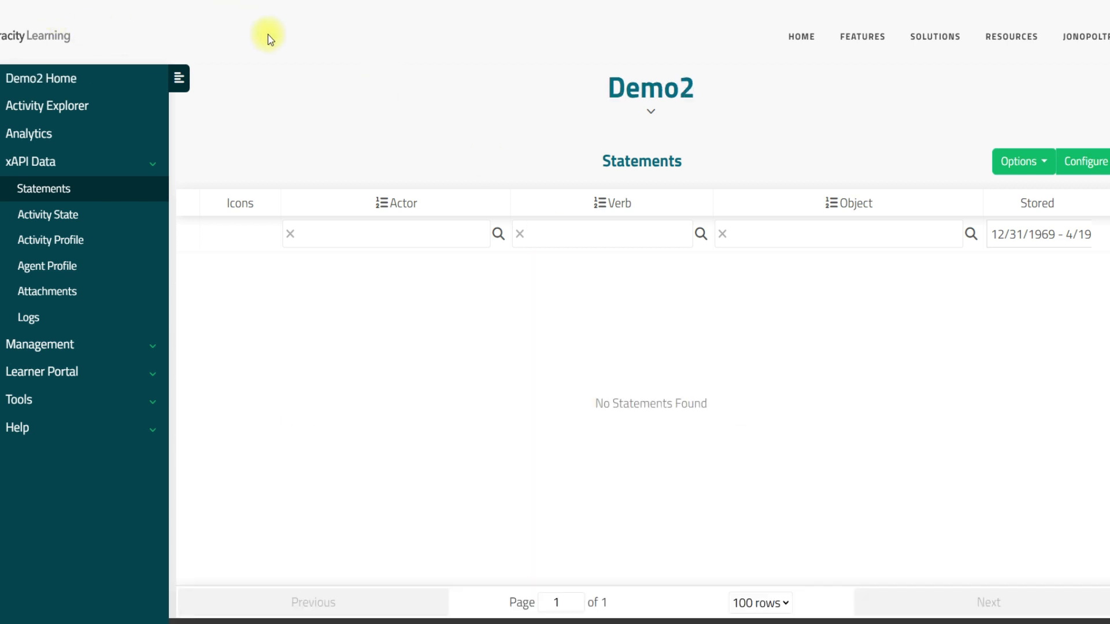
left_click(77, 188)
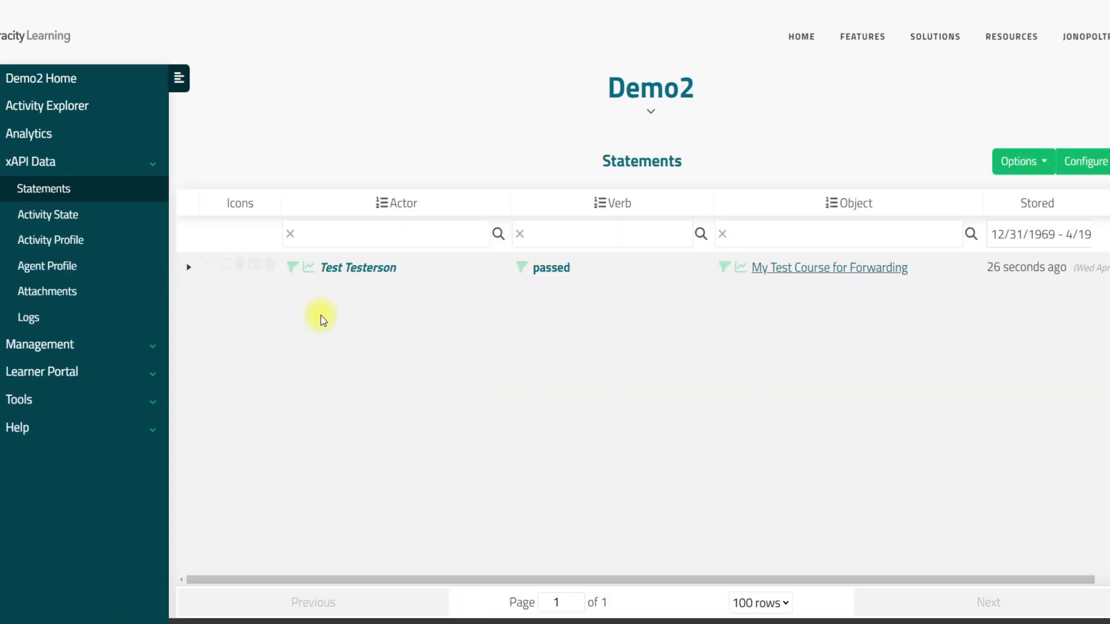
- Back in Learner Portal Demo, review the 'Forward everything to demo2' rule, then reopen its statements list
left_click(157, 1)
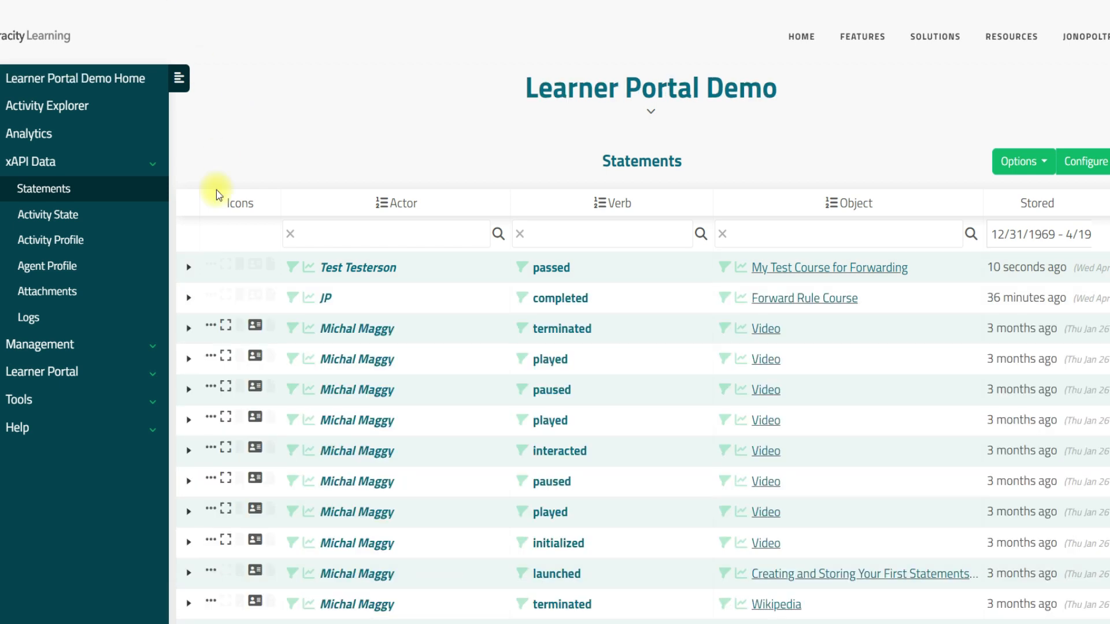
left_click(147, 346)
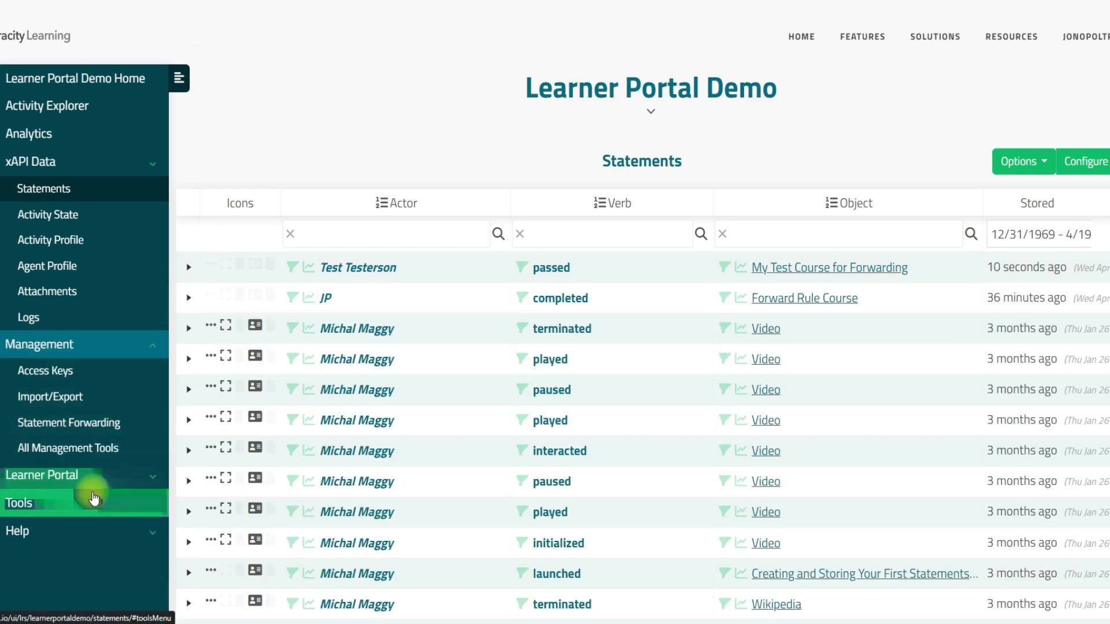
left_click(86, 424)
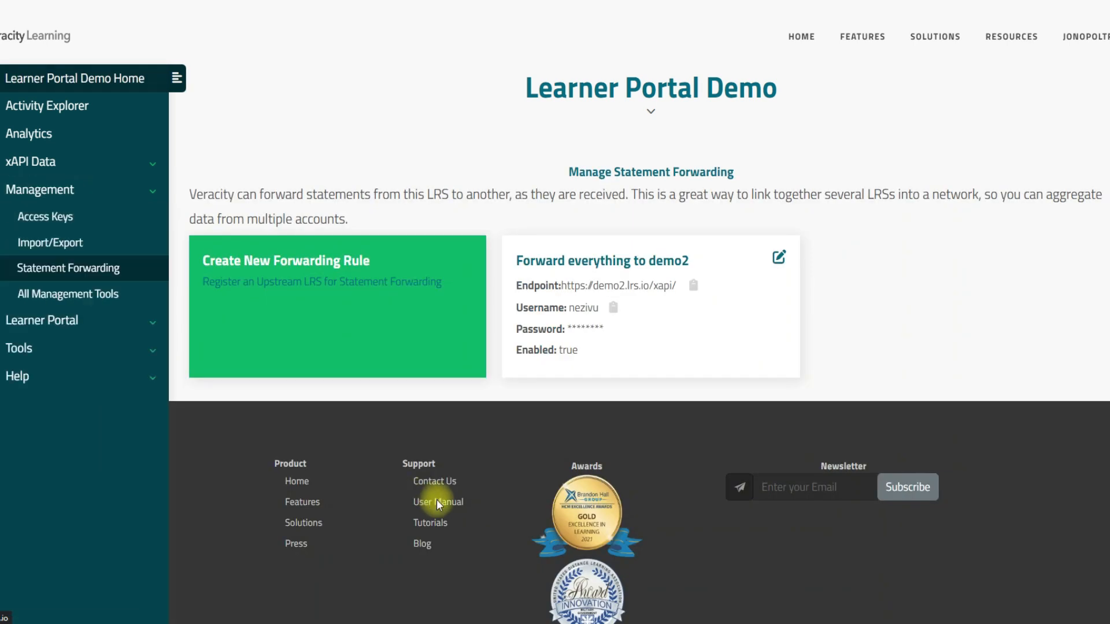
left_click(779, 259)
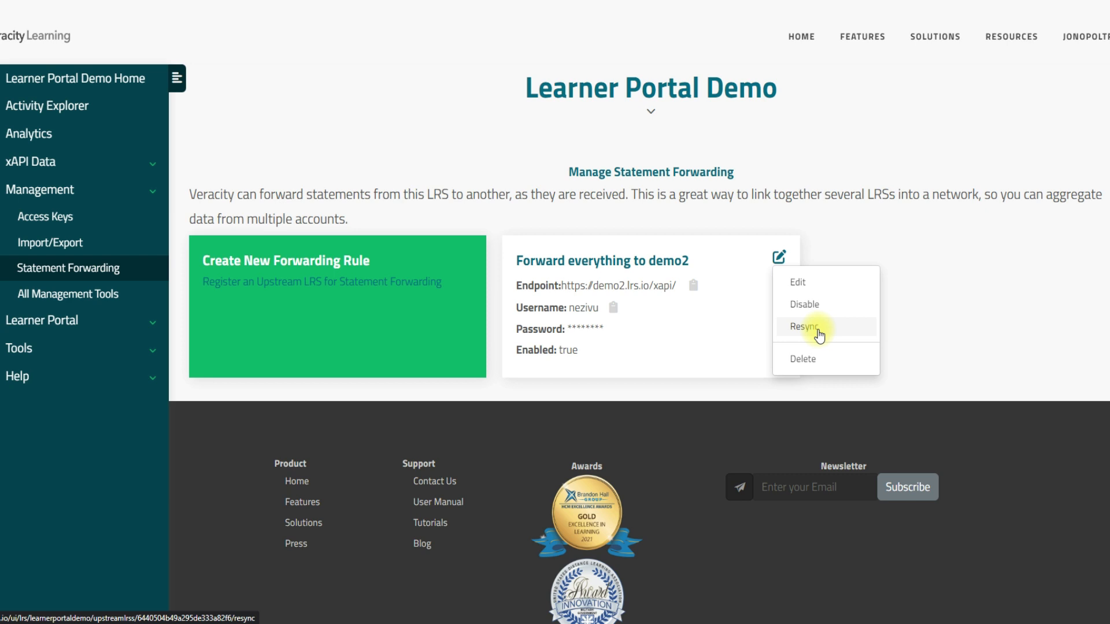
left_click(890, 164)
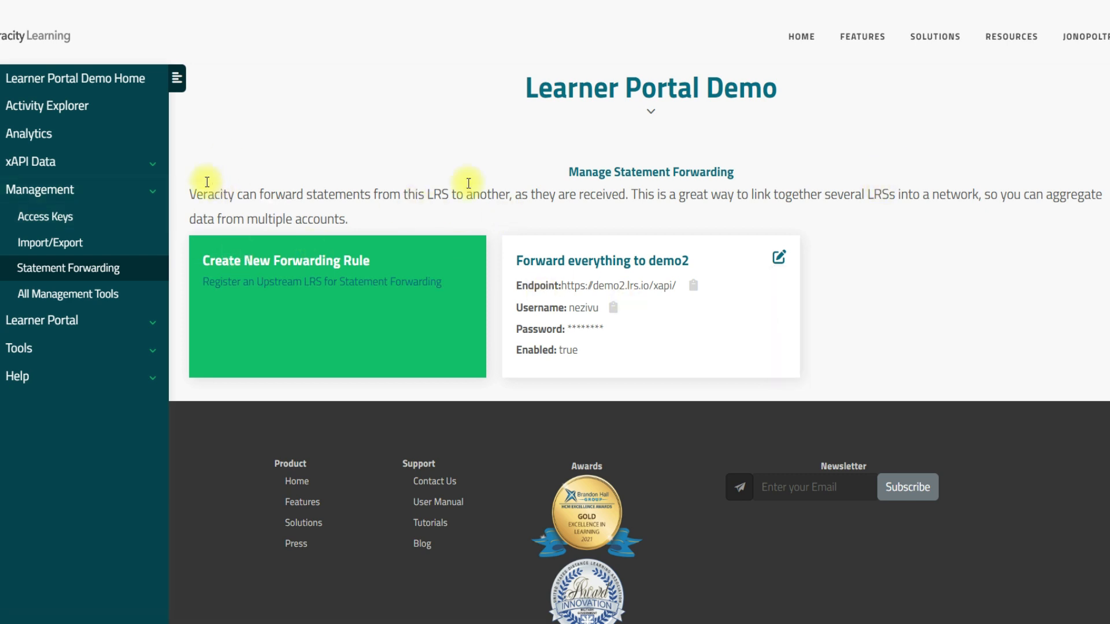
left_click(162, 168)
left_click(38, 186)
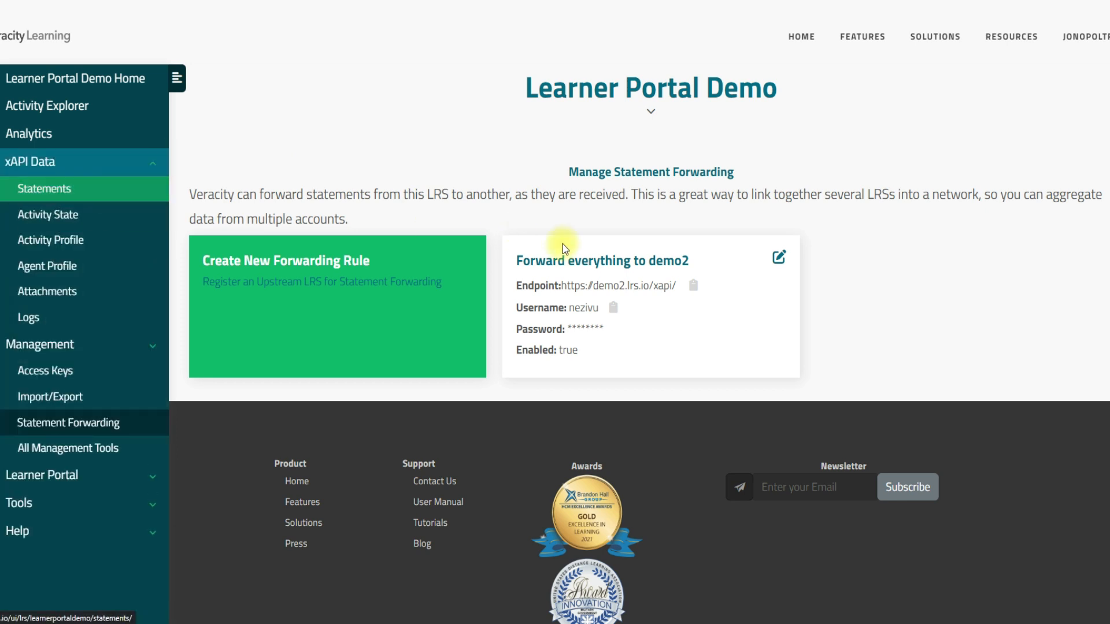